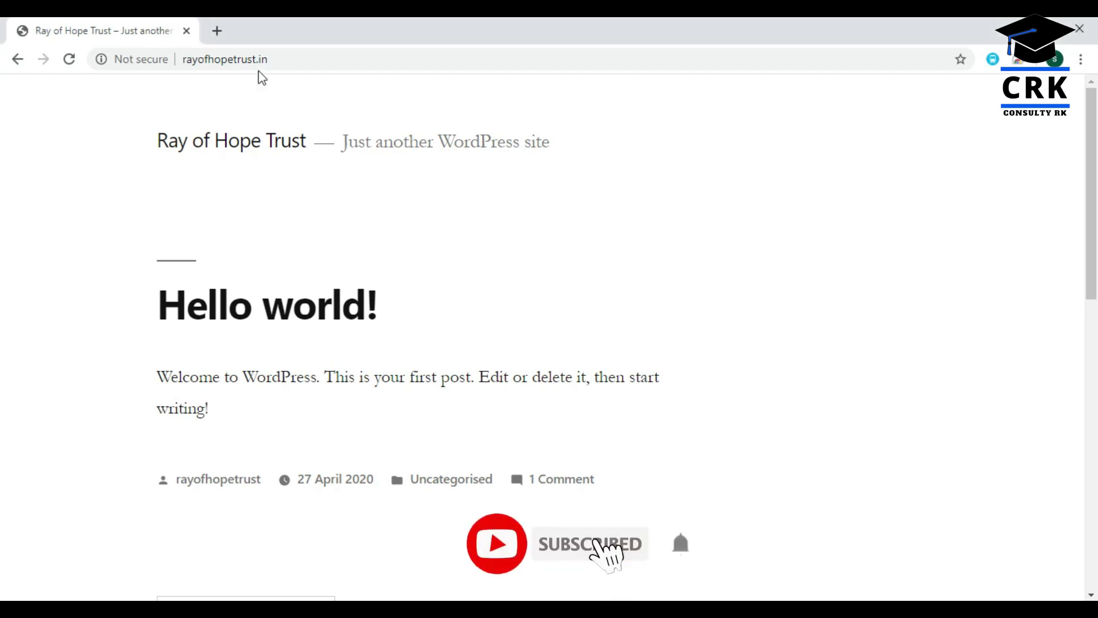
# Open the WordPress admin login page at rayofhopetrust.in/wp-admin in a new browser tab
pyautogui.click(217, 31)
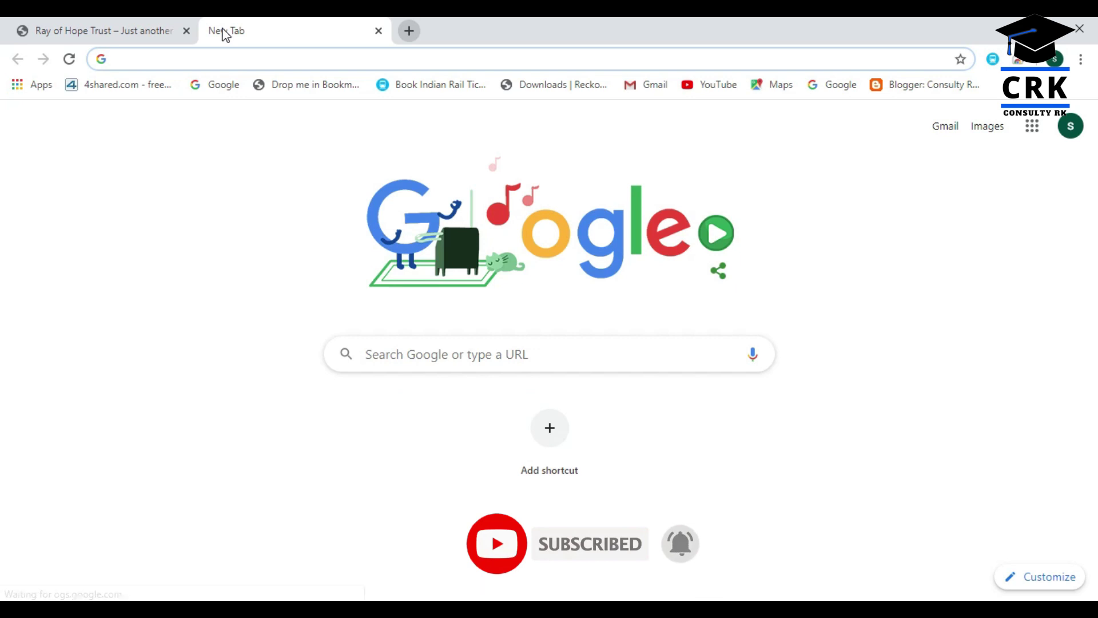
pyautogui.write('rayofhopetrust.in')
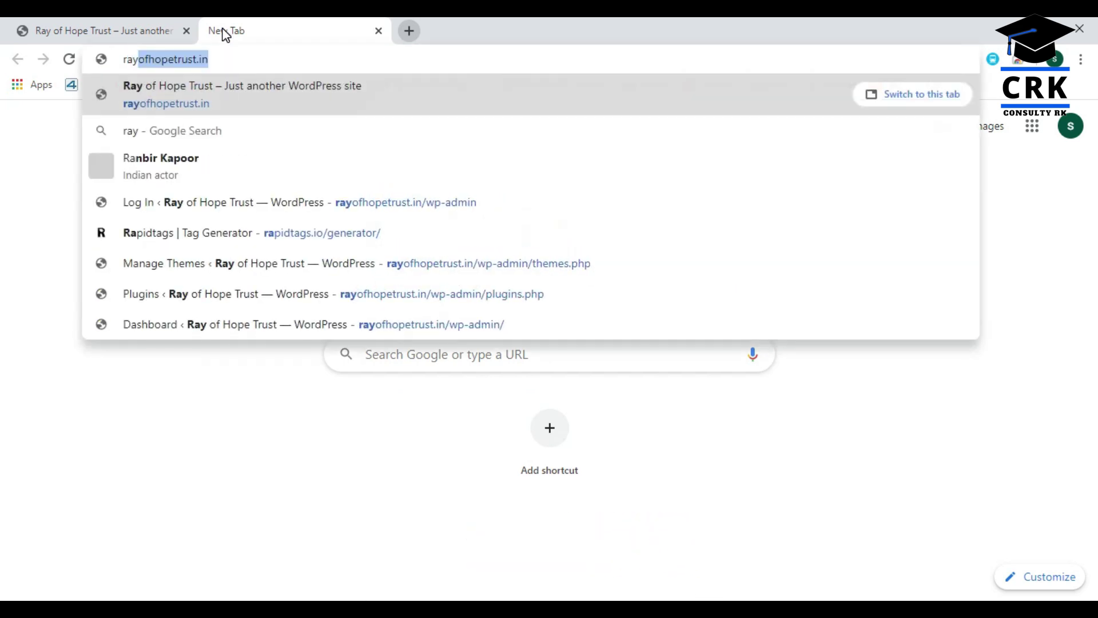
pyautogui.press('Right')
pyautogui.write('/')
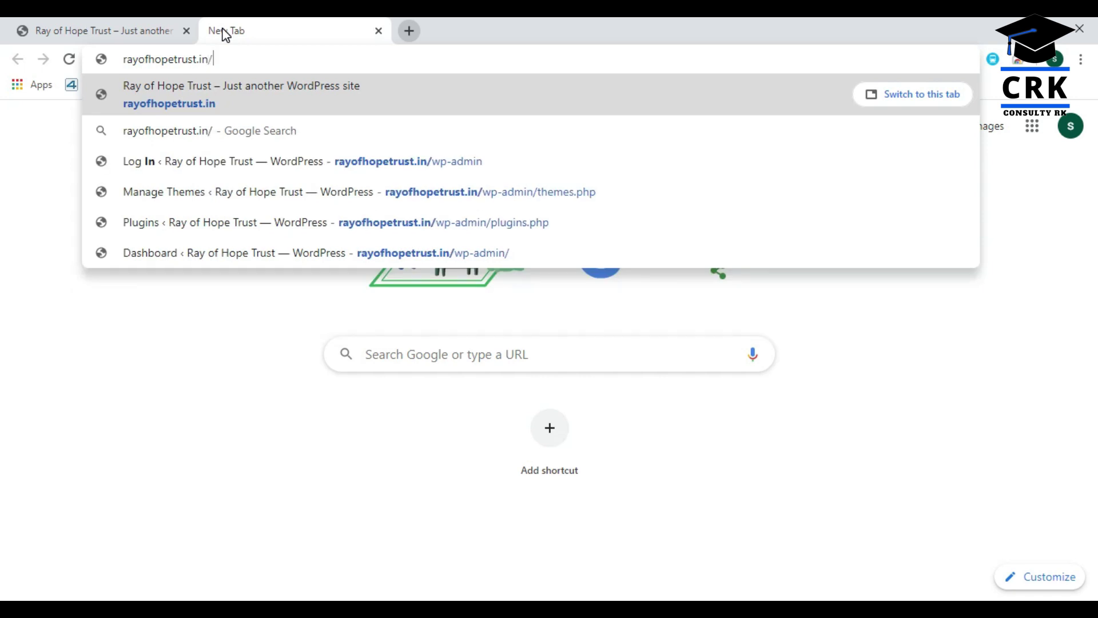
pyautogui.write('wp-admin')
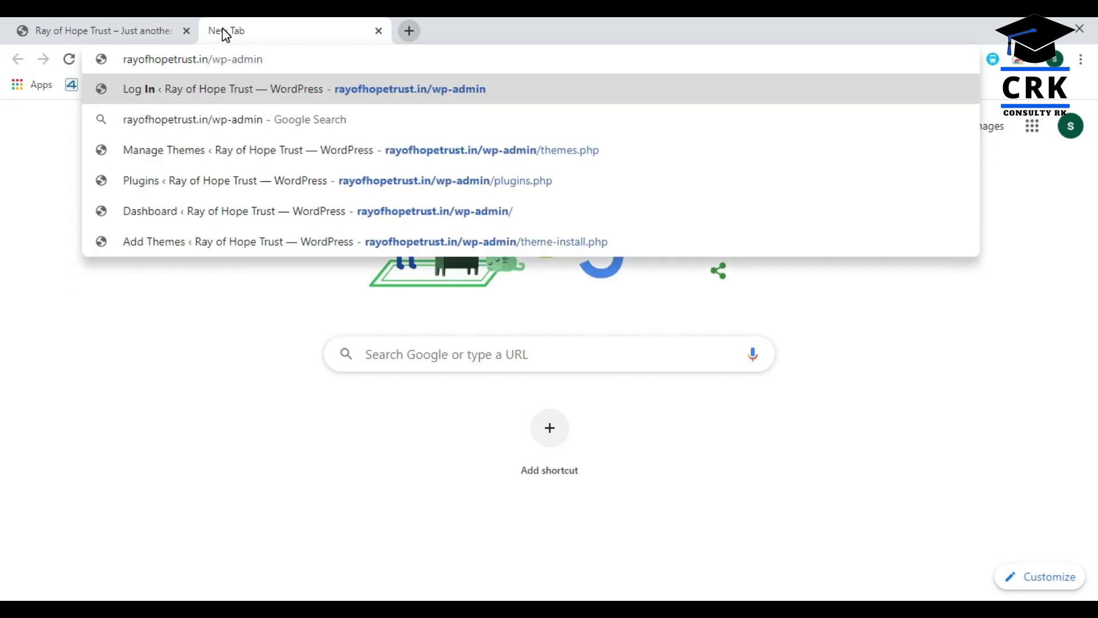
pyautogui.press('Return')
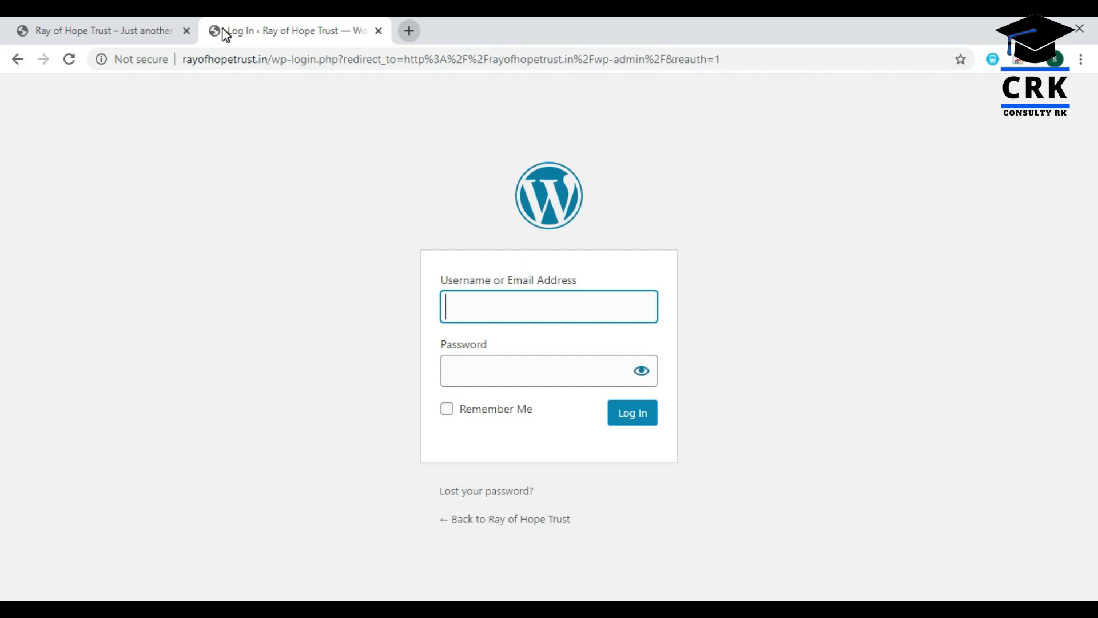
# Log in to the WordPress dashboard by entering the account's username and password
pyautogui.write('rayofhopetrust')
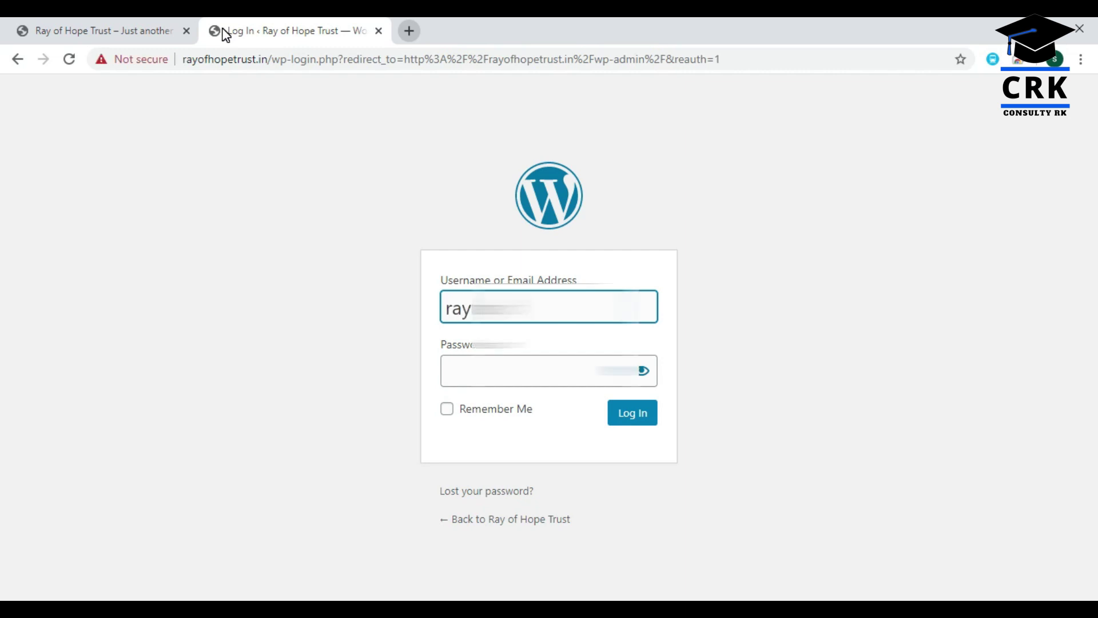
pyautogui.press('Tab')
pyautogui.write('•••••••••••••••••')
pyautogui.press('Return')
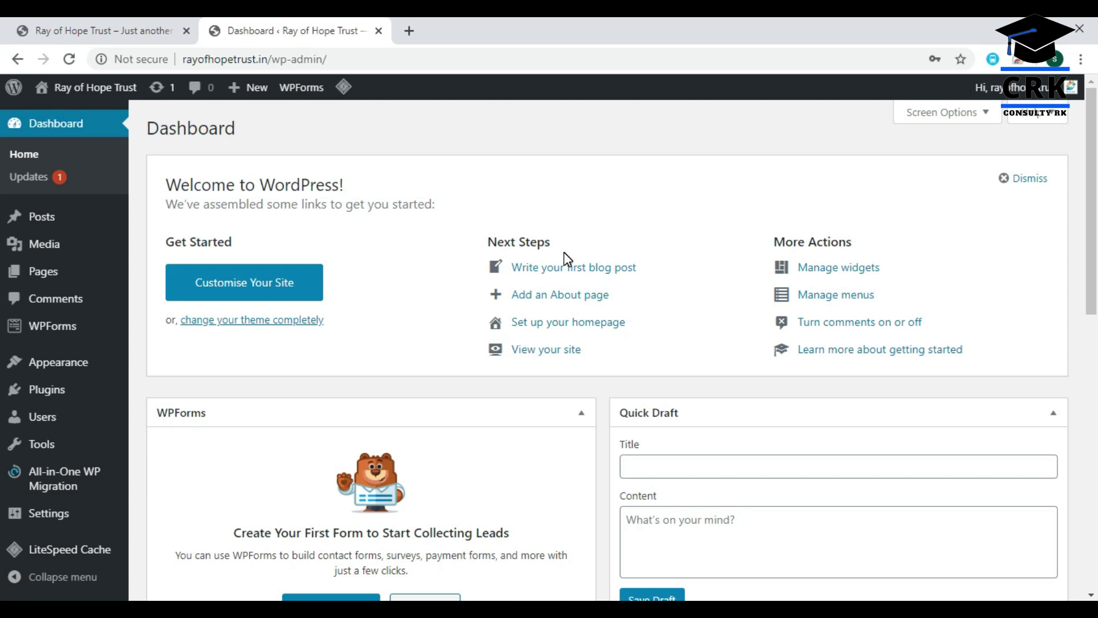
# Search the themes available to add for "astra", then install and activate the Astra theme
pyautogui.moveTo(55, 362)
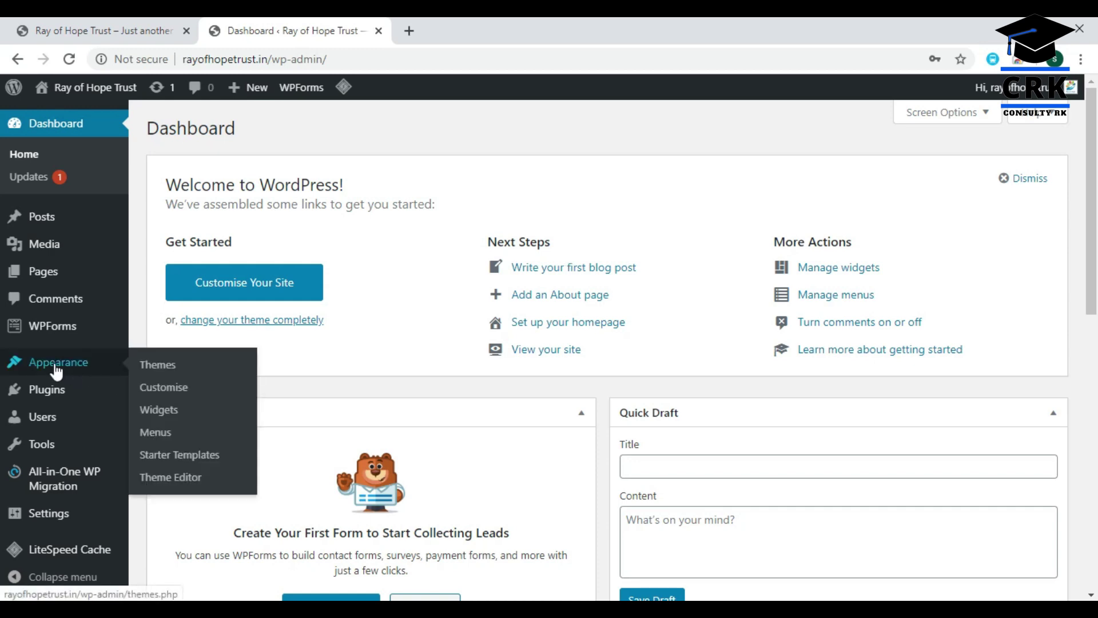
pyautogui.click(159, 365)
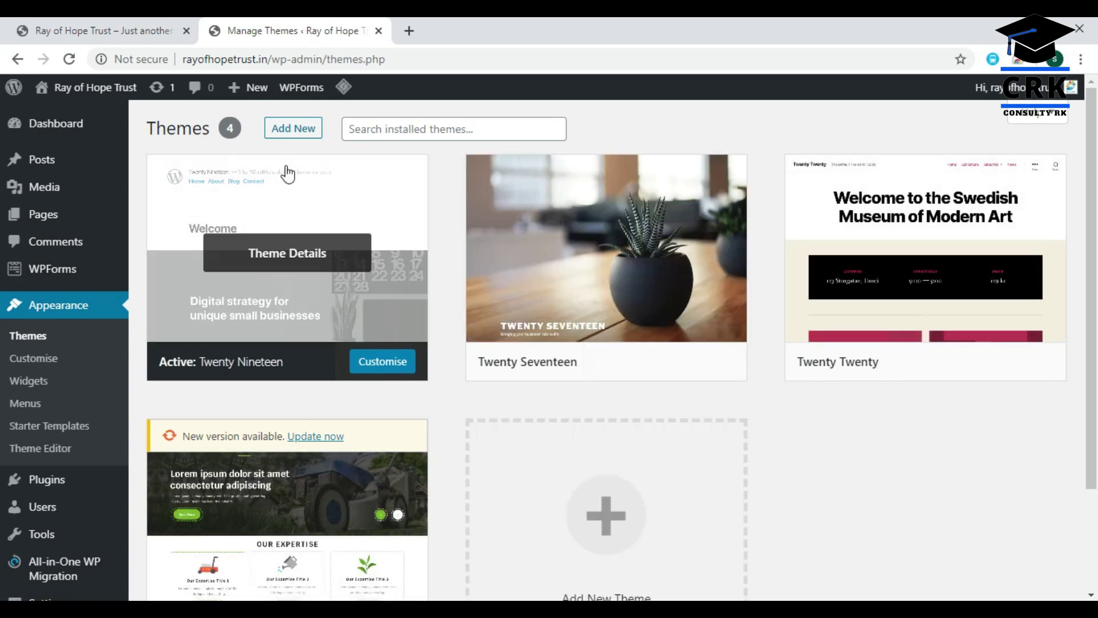
pyautogui.click(287, 133)
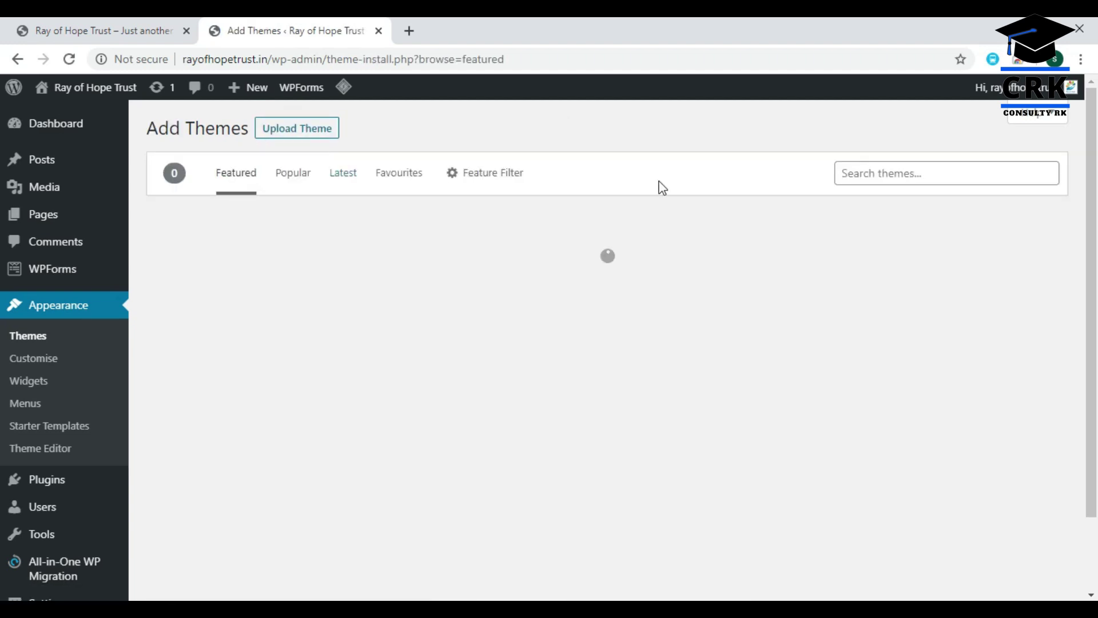
pyautogui.scroll(-1, 887, 429)
pyautogui.scroll(-4, 886, 430)
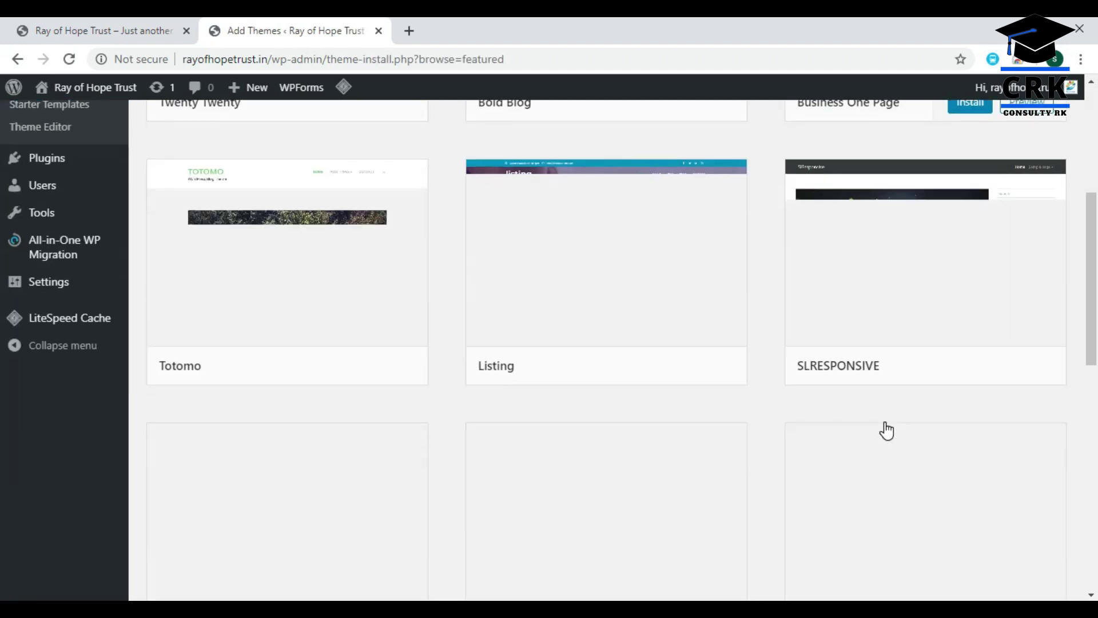
pyautogui.scroll(5, 885, 429)
pyautogui.click(872, 178)
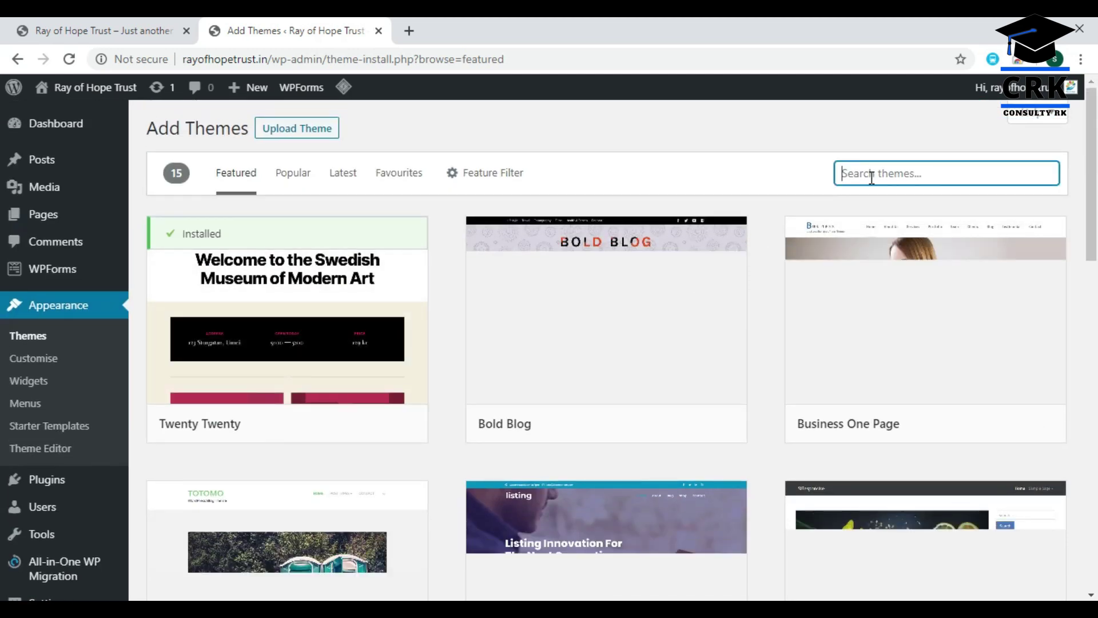
pyautogui.write('astra')
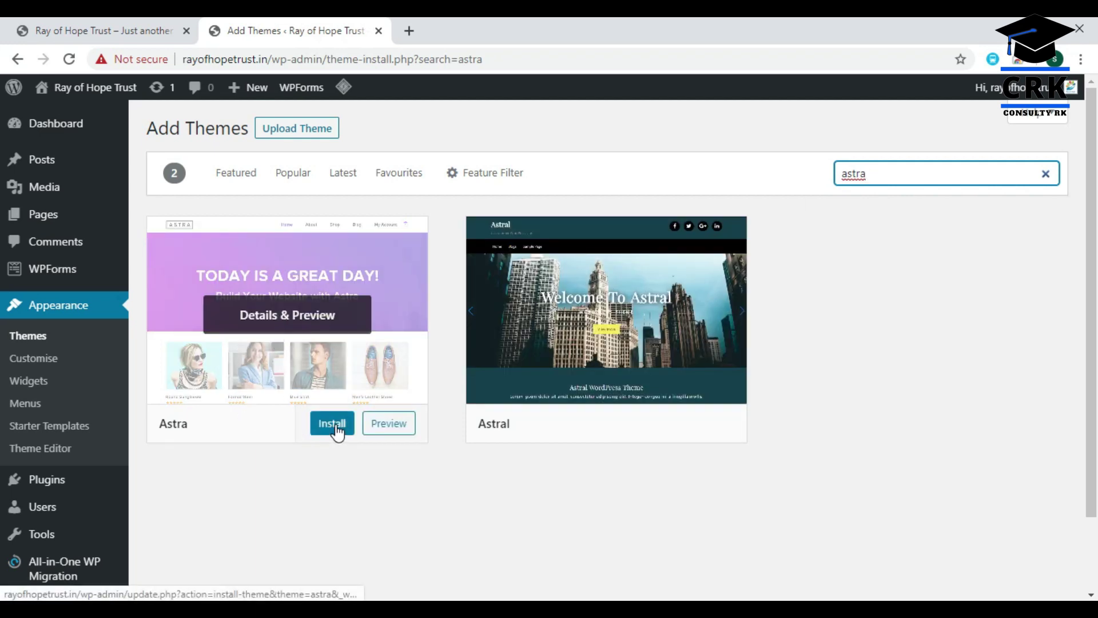
pyautogui.click(333, 426)
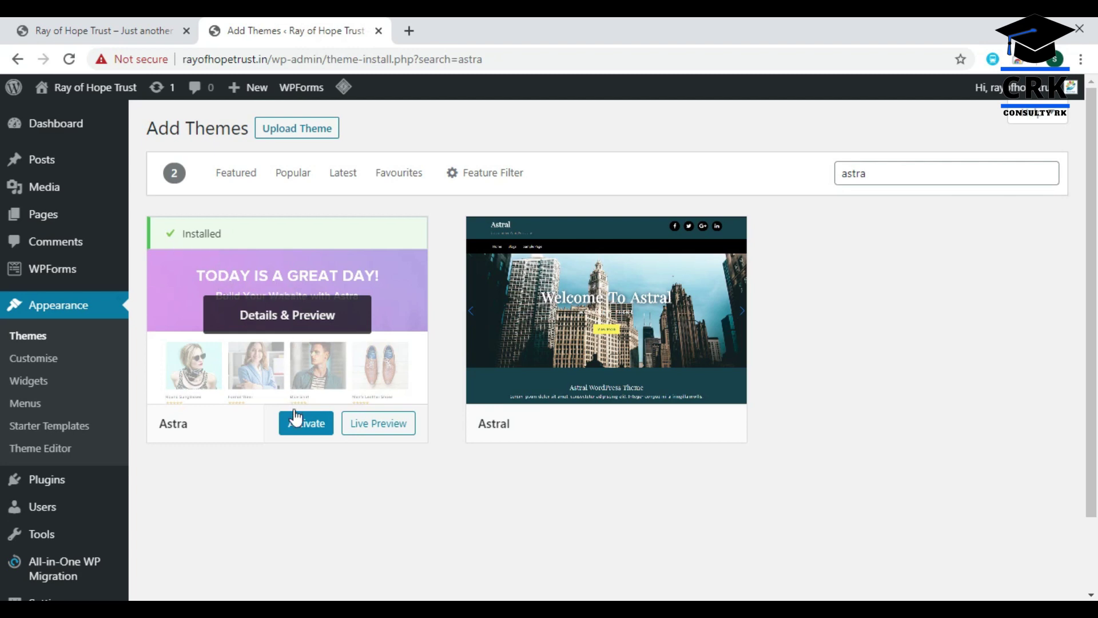
pyautogui.click(309, 429)
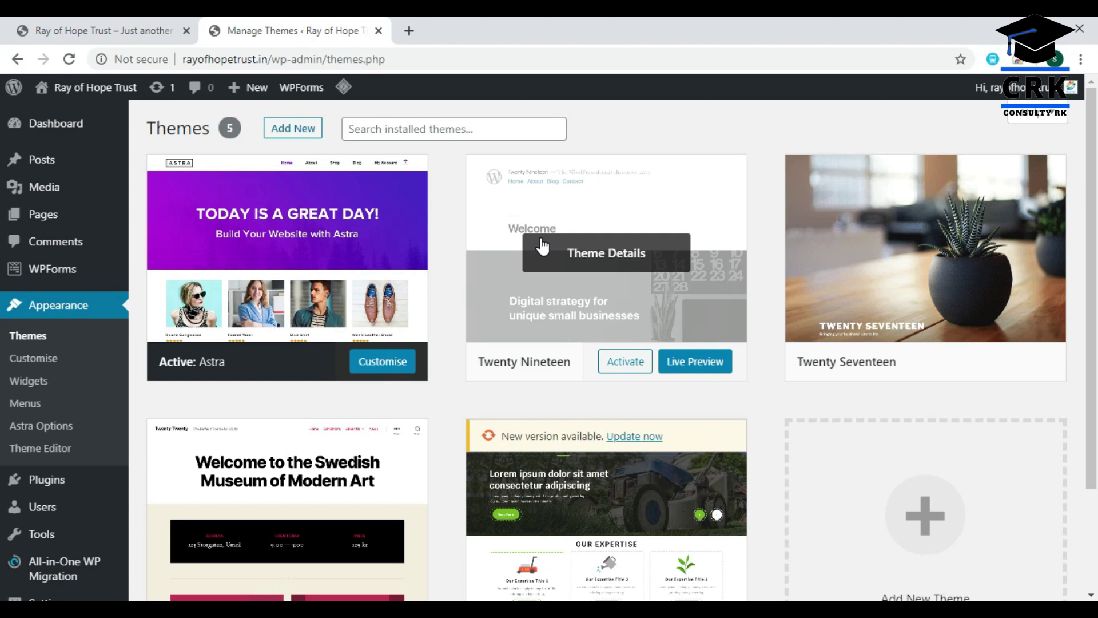
# Search the plugins available to add for "astra", then install and activate the Starter Templates plugin
pyautogui.moveTo(41, 487)
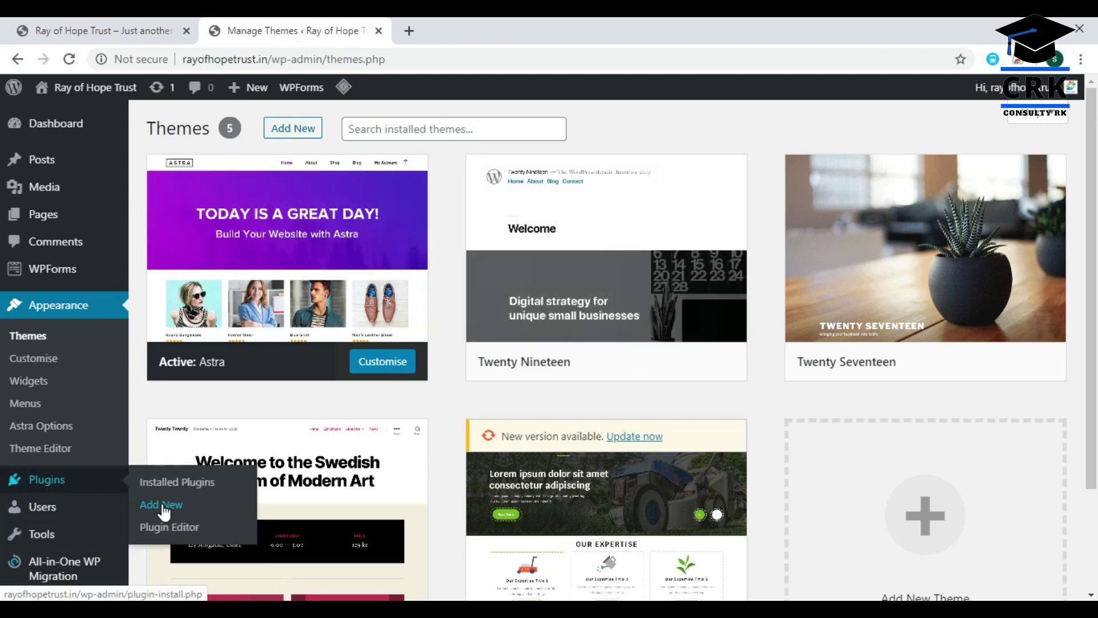
pyautogui.click(164, 505)
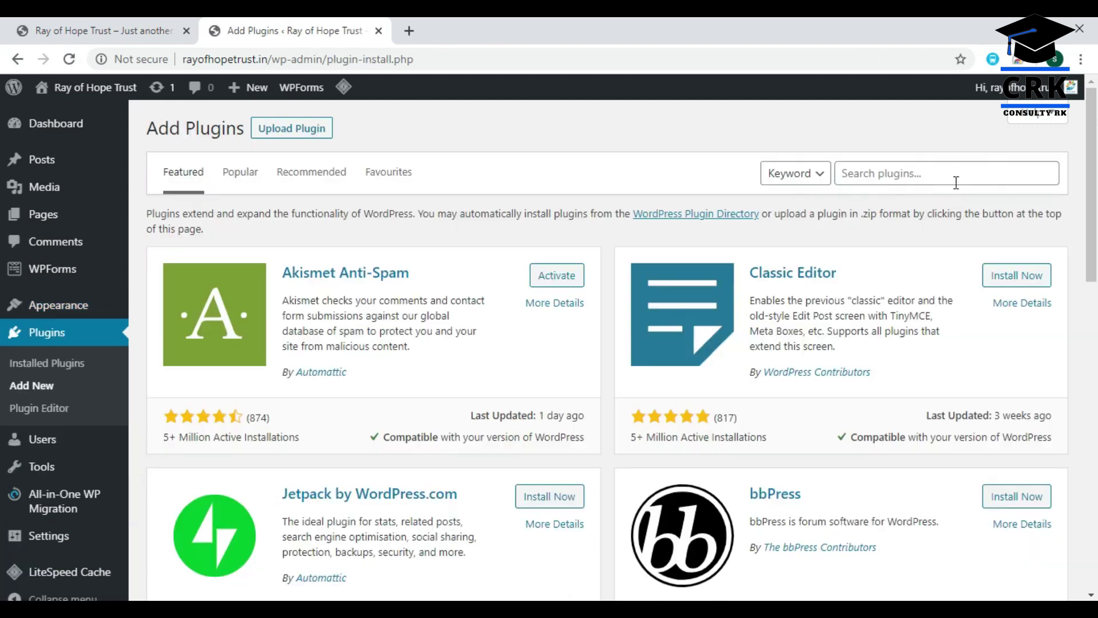
pyautogui.click(951, 175)
pyautogui.write('astra')
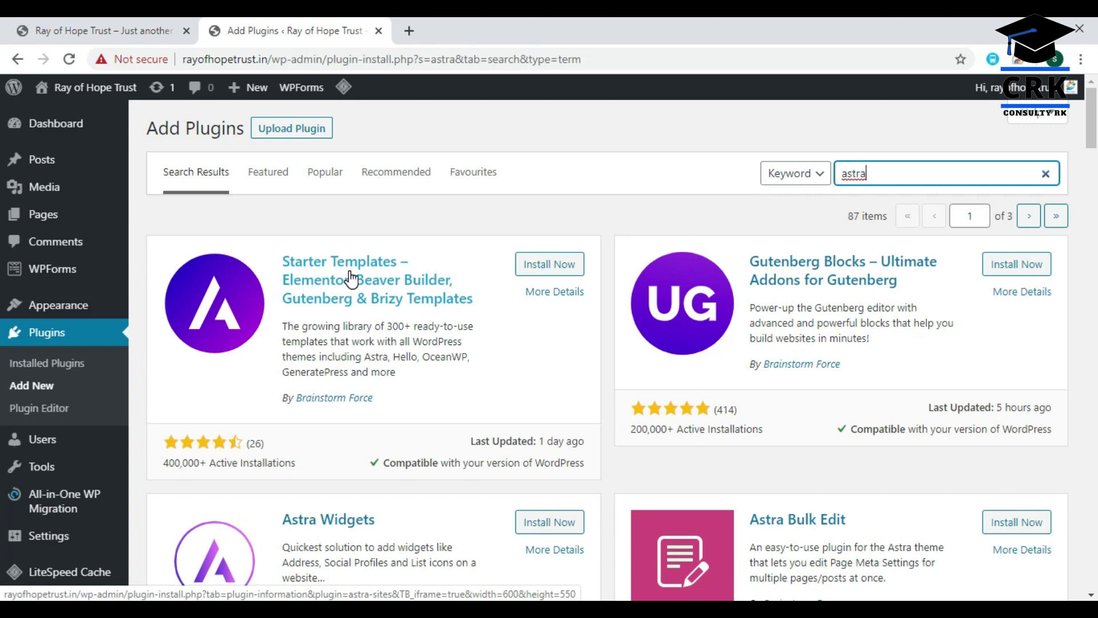
pyautogui.click(546, 269)
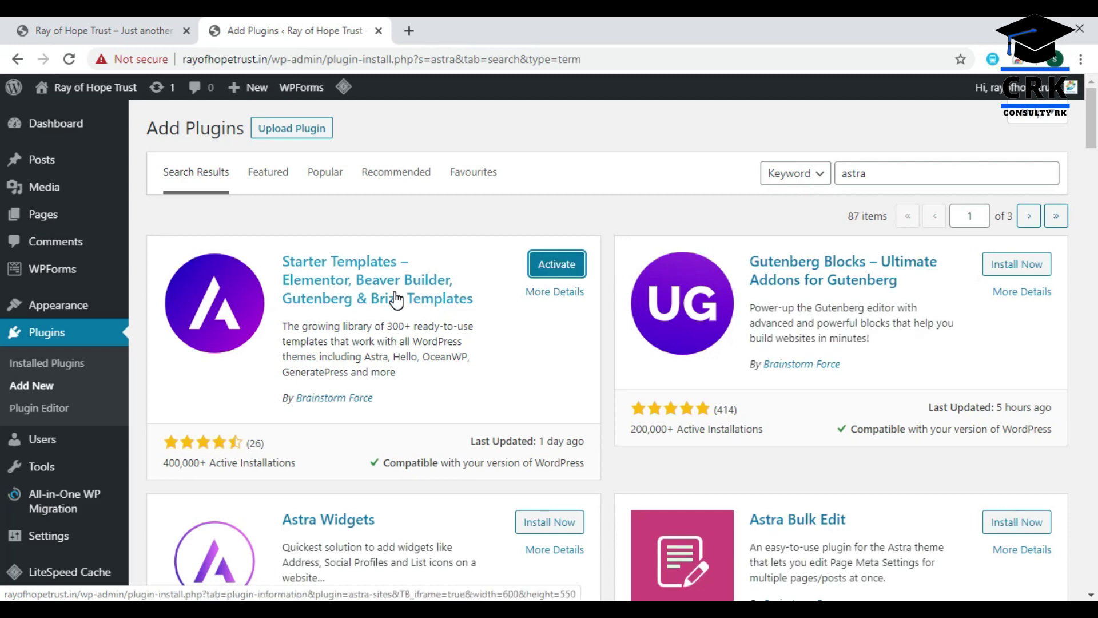
pyautogui.click(559, 269)
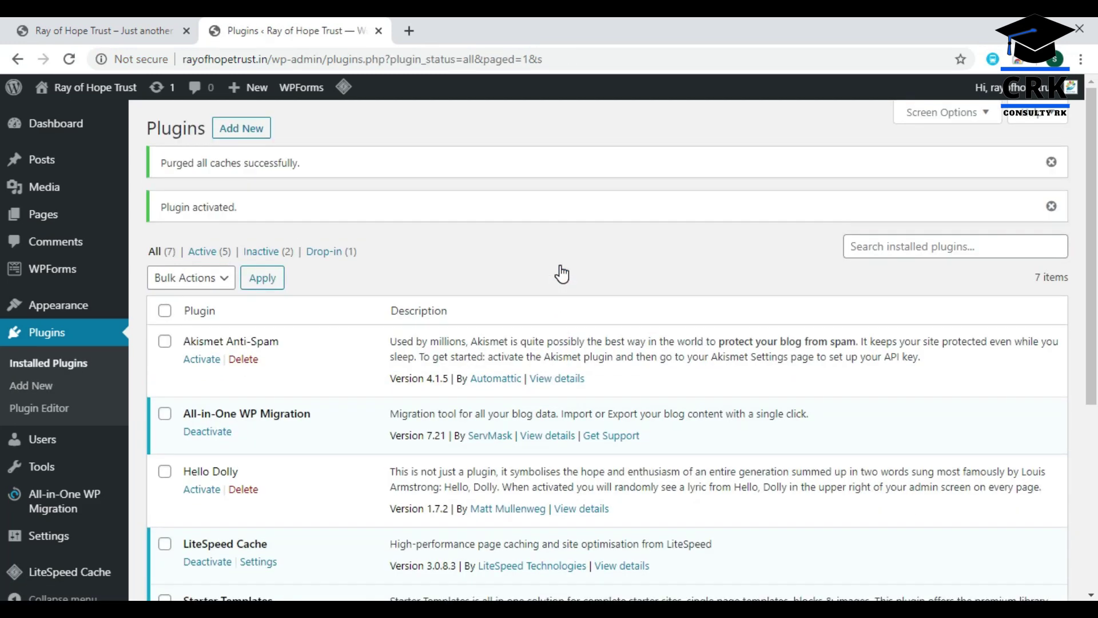
# Open the Starter Templates library from the installed plugins and view the Mountain template's details
pyautogui.scroll(-5, 559, 273)
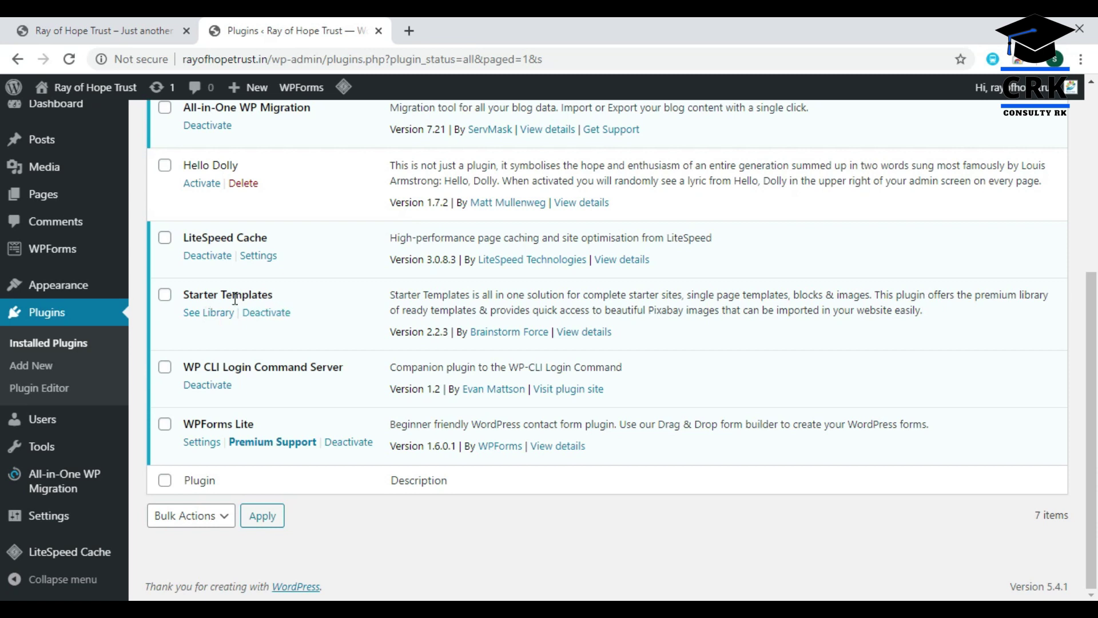
pyautogui.click(209, 316)
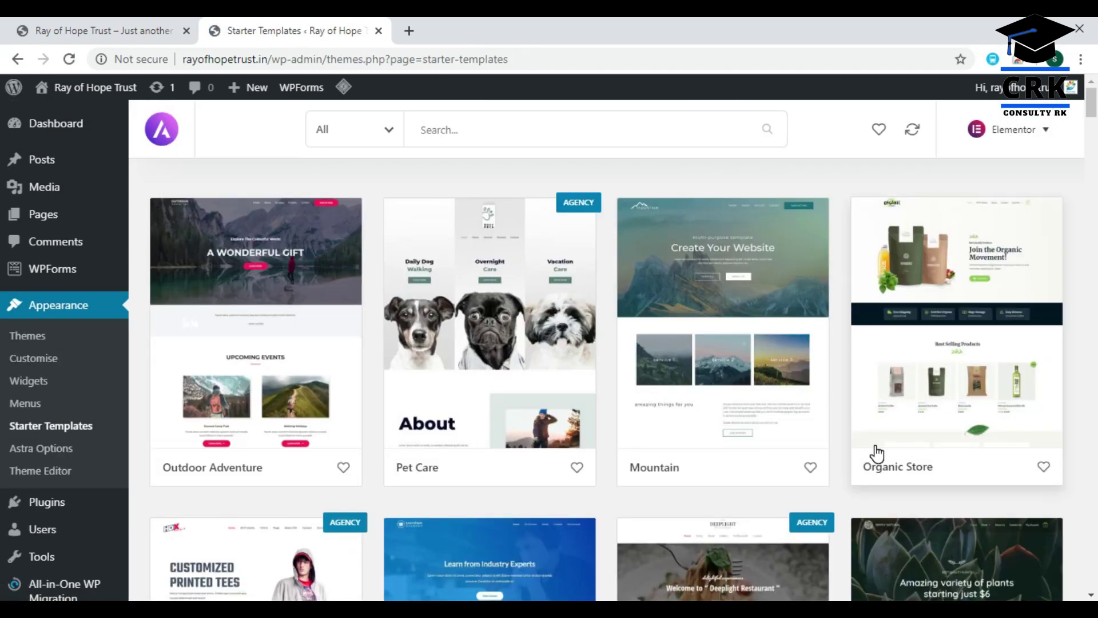
pyautogui.scroll(-7, 869, 454)
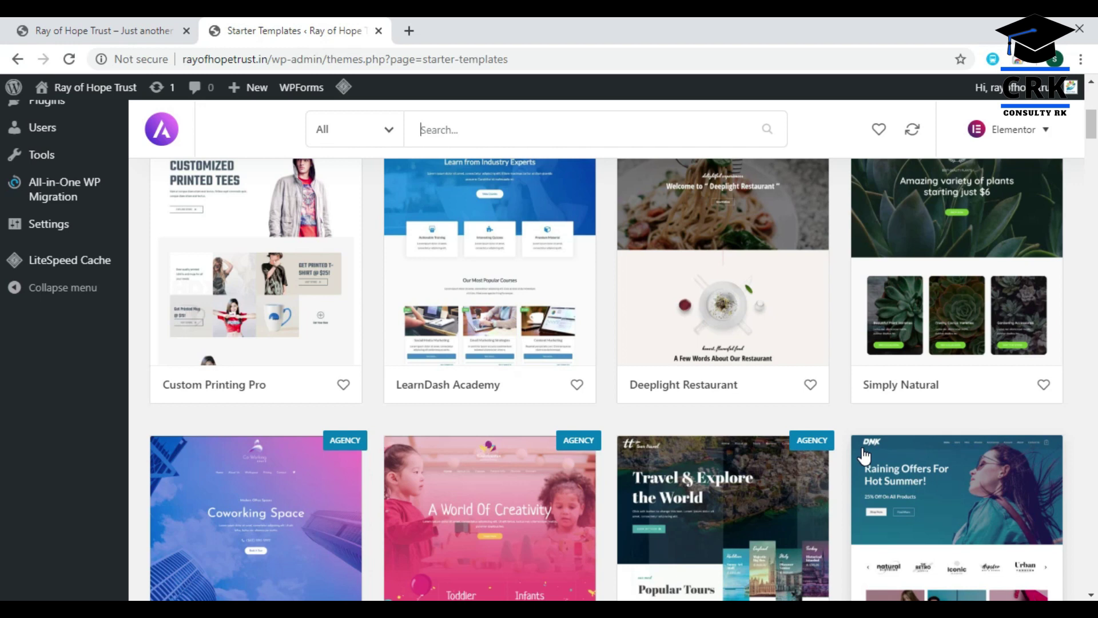
pyautogui.scroll(7, 864, 456)
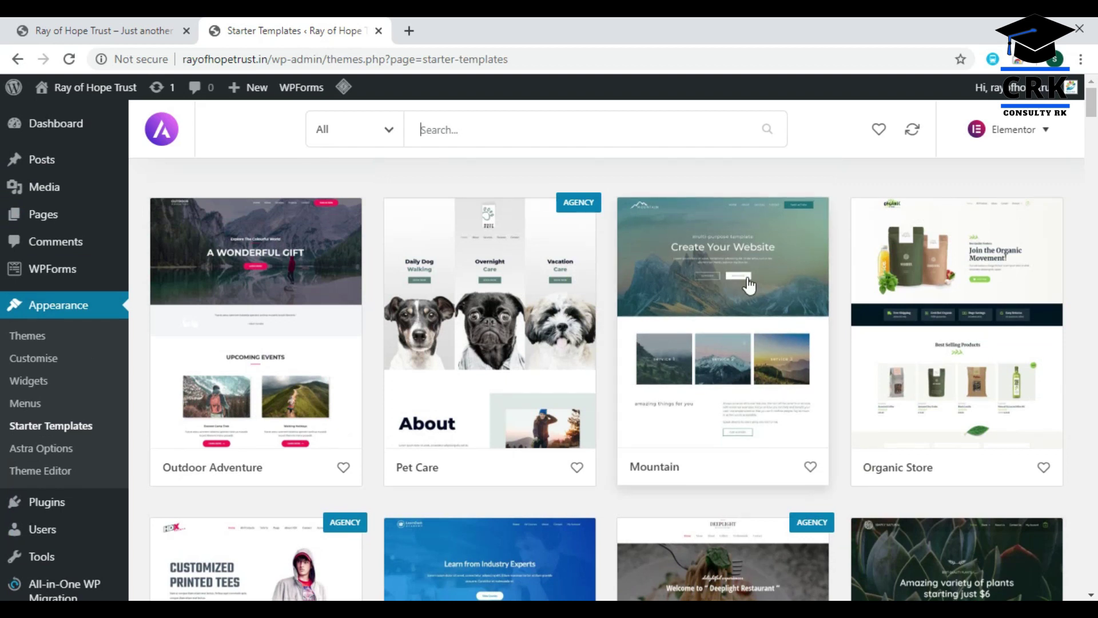
pyautogui.click(735, 296)
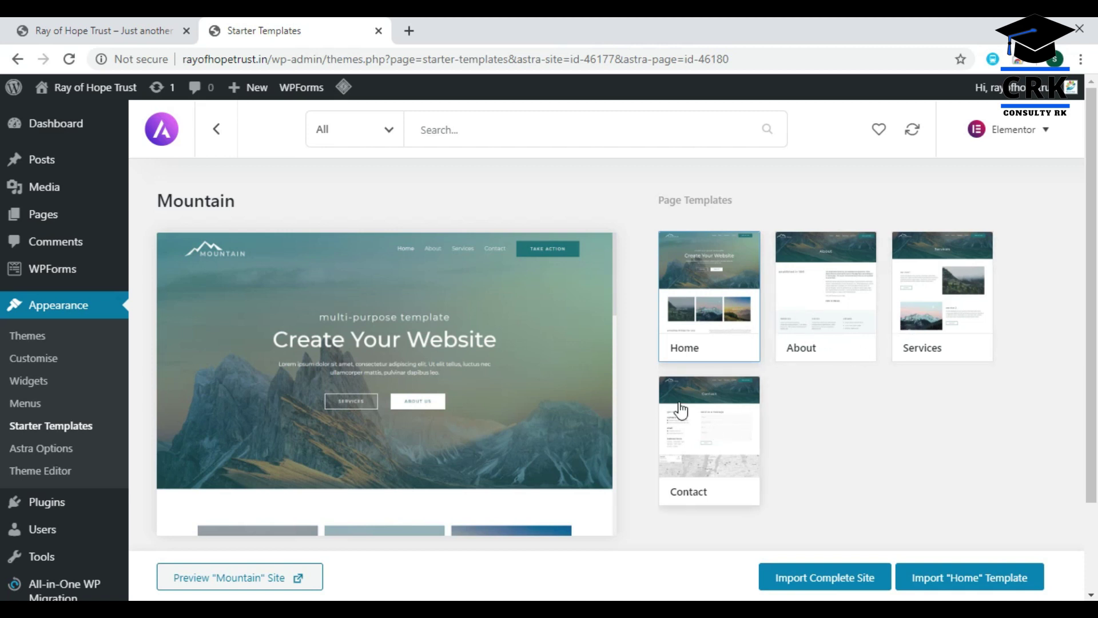
pyautogui.scroll(-3, 474, 404)
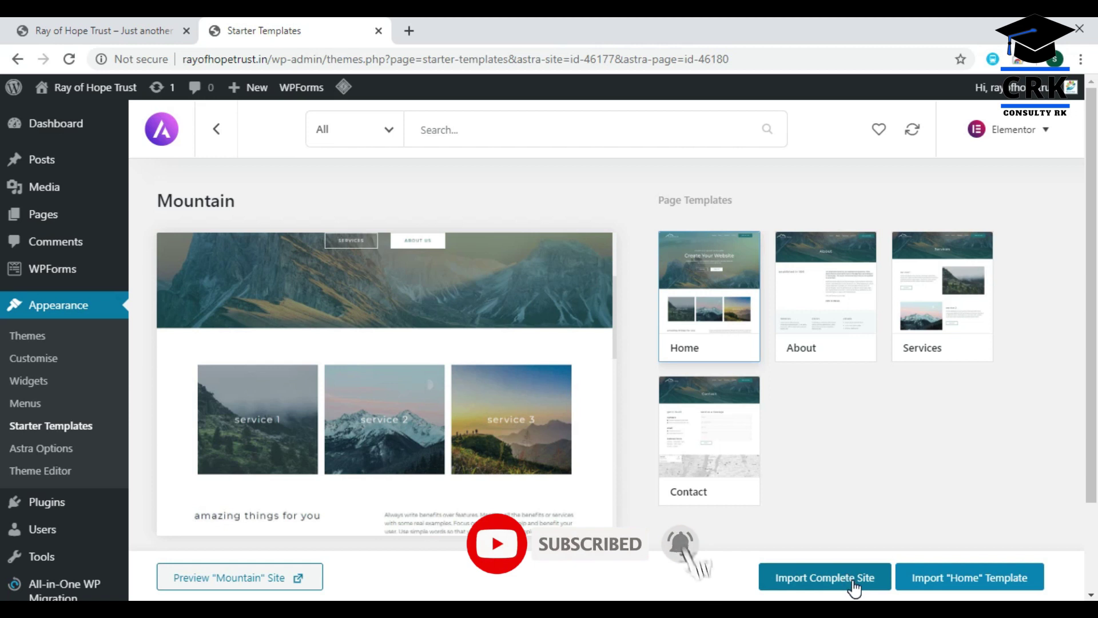
# Import the complete Mountain site with its customizer settings, widgets, required plugins and content
pyautogui.click(817, 576)
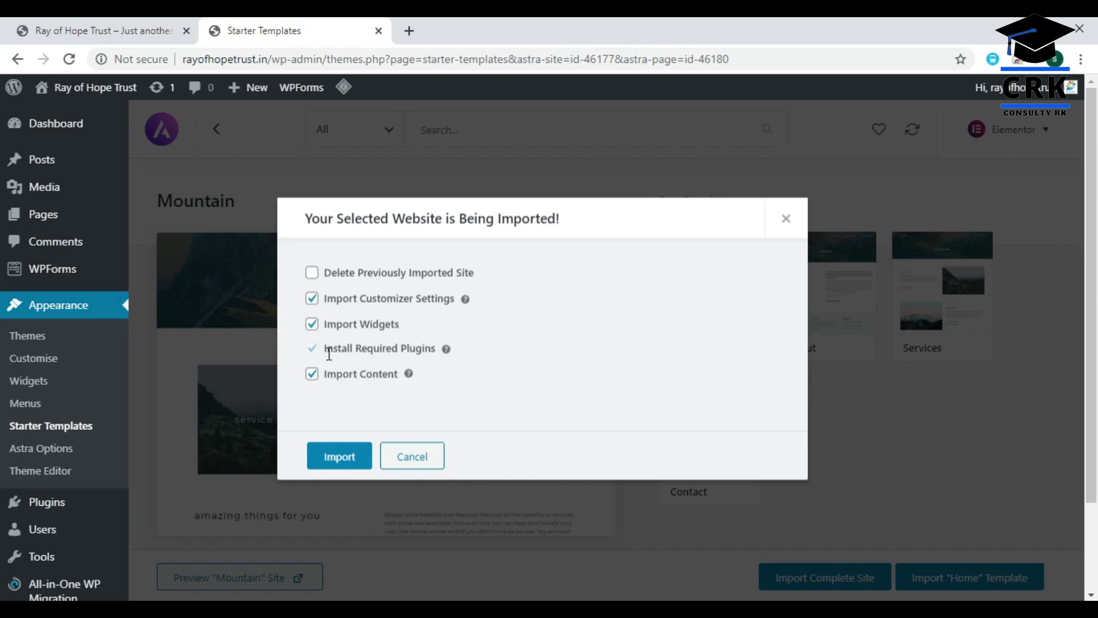
pyautogui.click(344, 464)
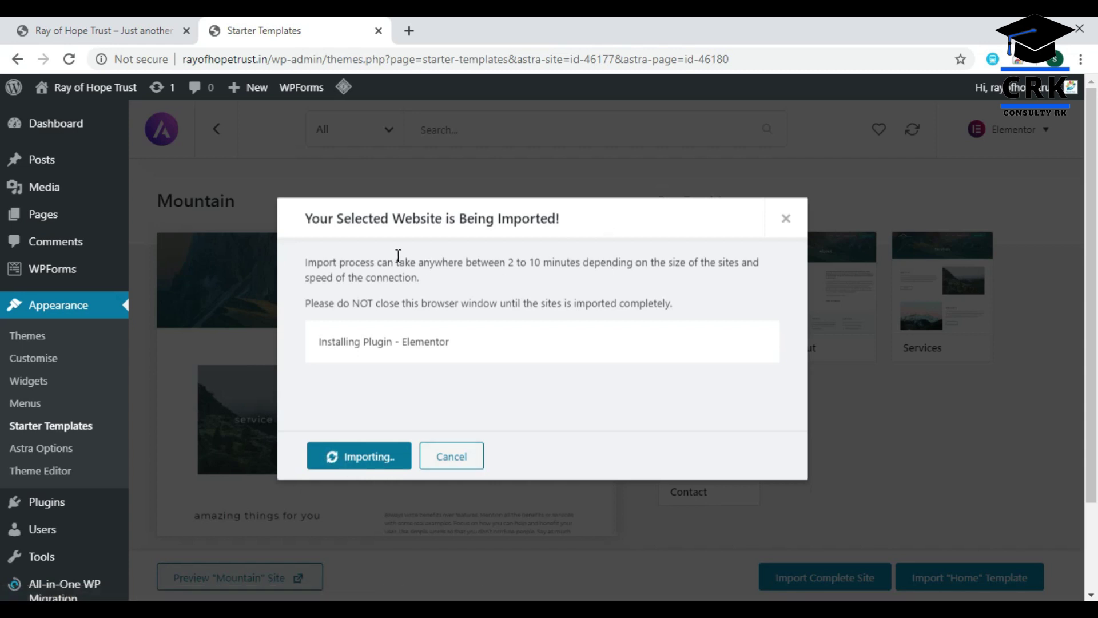
pyautogui.moveTo(422, 257); pyautogui.dragTo(643, 263)
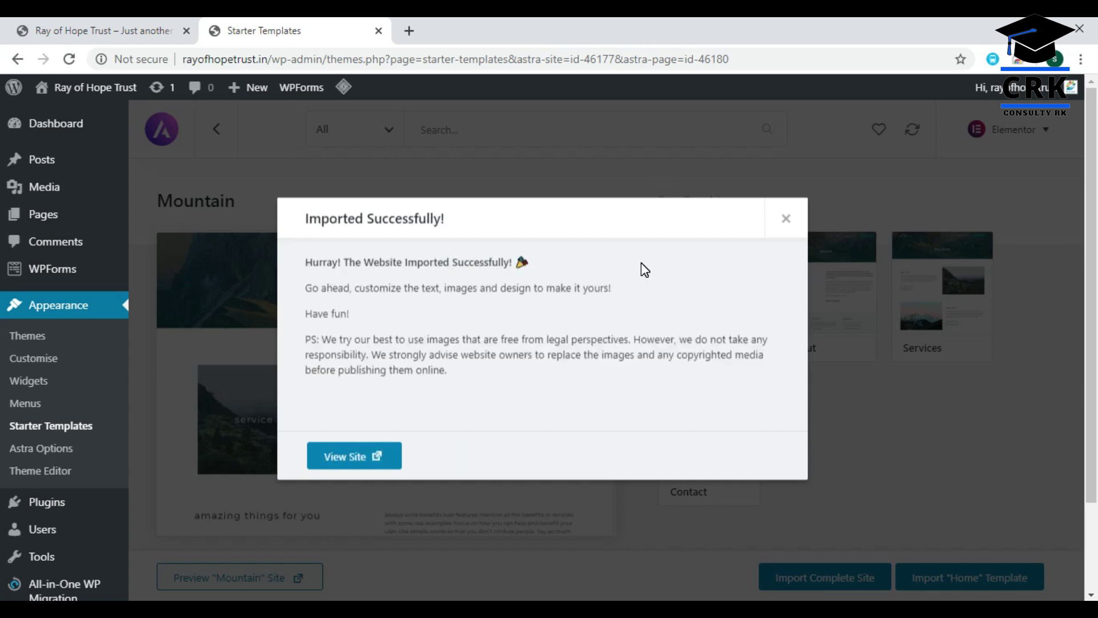
pyautogui.moveTo(303, 223); pyautogui.dragTo(489, 218)
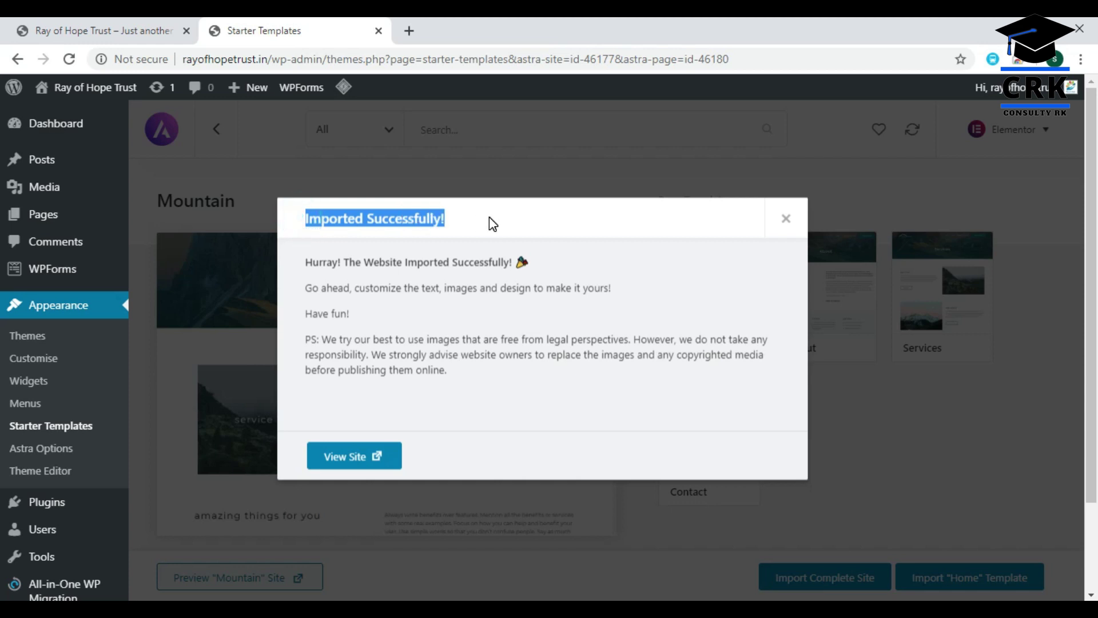
# View the imported site's homepage and compare it with the old homepage in the first browser tab
pyautogui.click(358, 460)
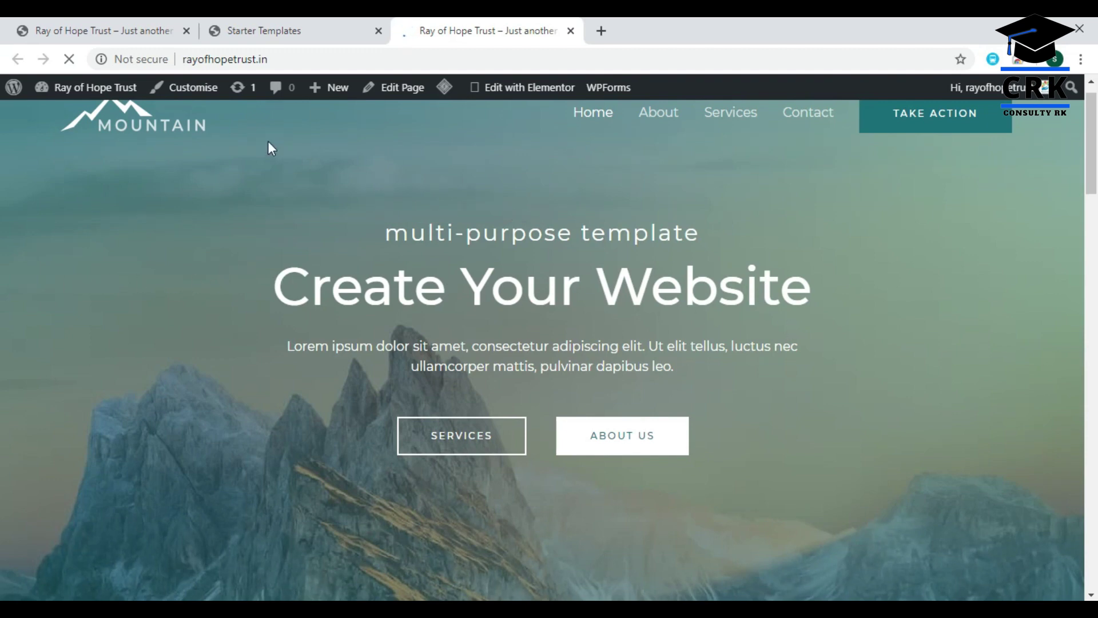
pyautogui.click(122, 33)
pyautogui.scroll(-8, 435, 343)
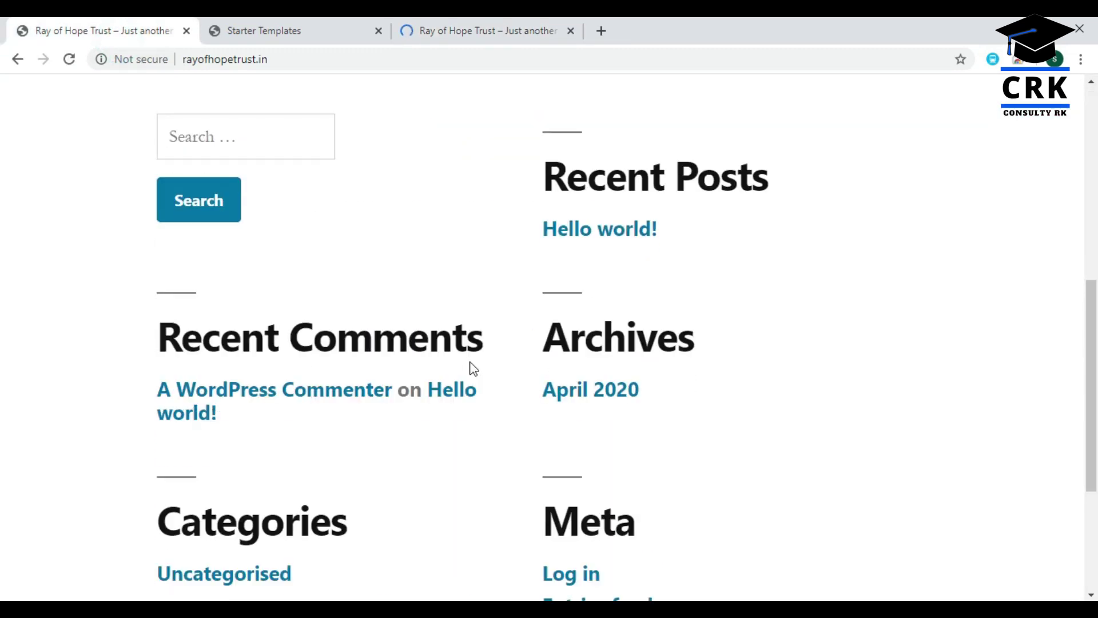
pyautogui.scroll(8, 474, 369)
pyautogui.click(480, 31)
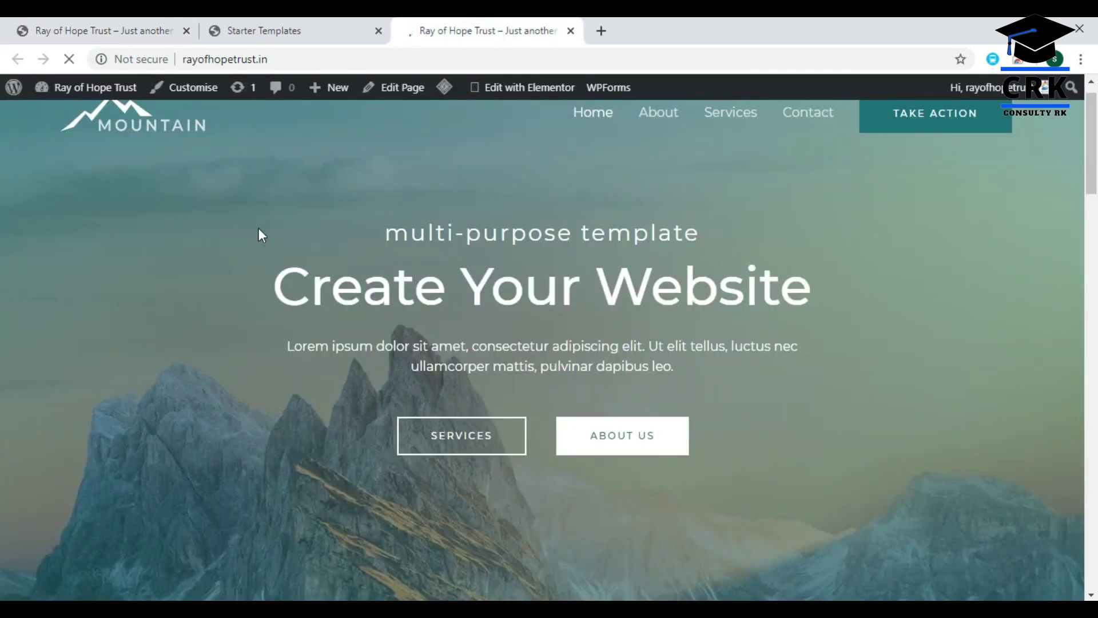
pyautogui.scroll(-20, 804, 358)
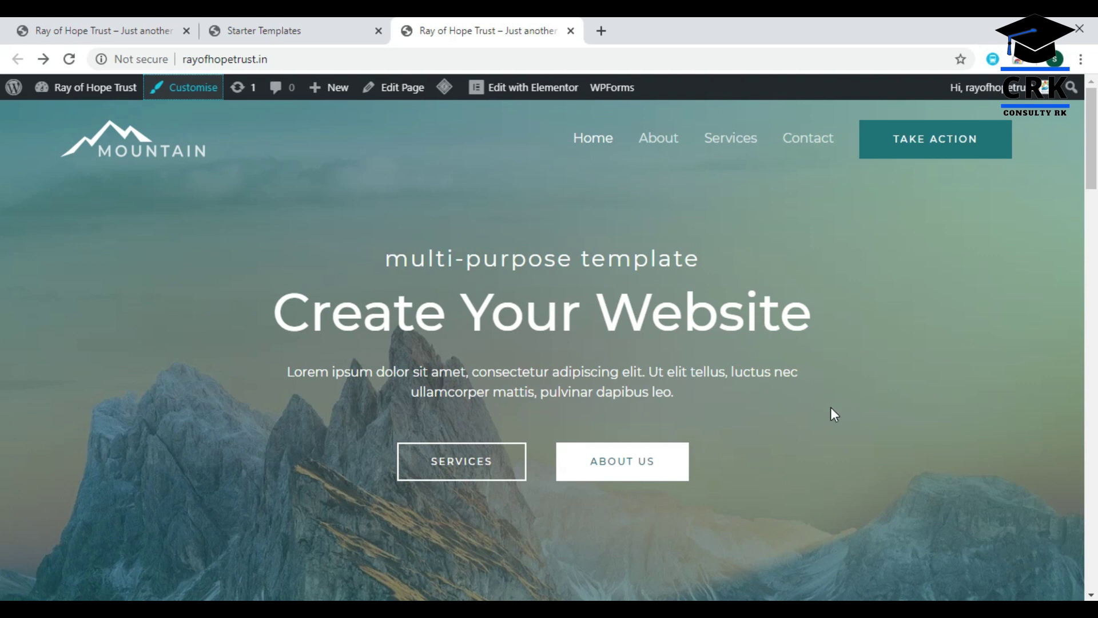
# Open the customiser for the homepage and go to the header's Site Identity settings
pyautogui.click(193, 89)
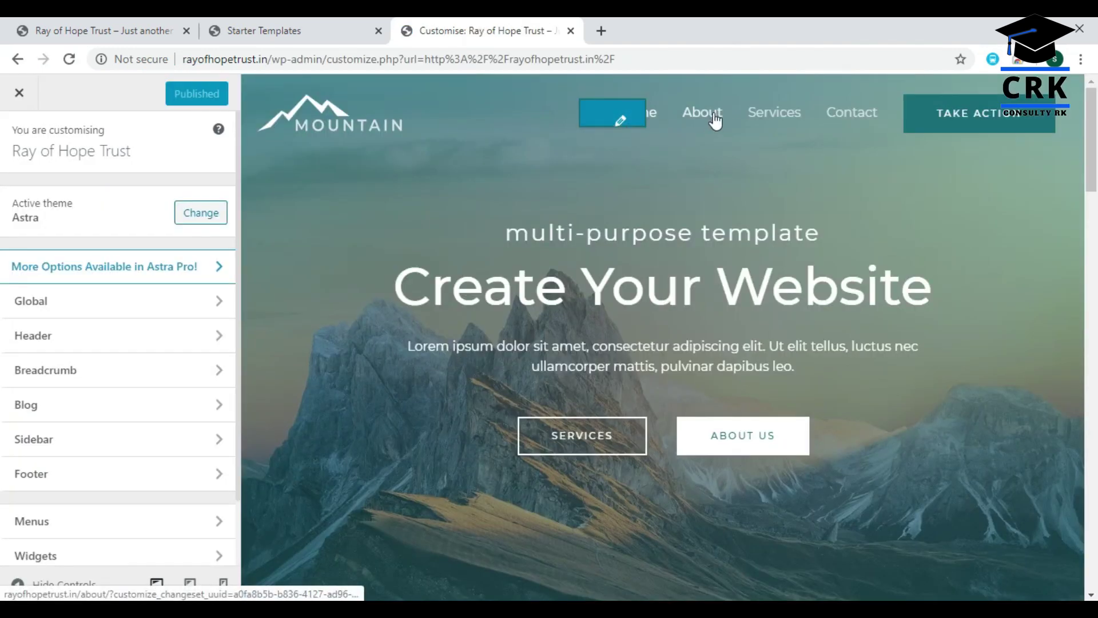
pyautogui.click(621, 123)
pyautogui.press('Escape')
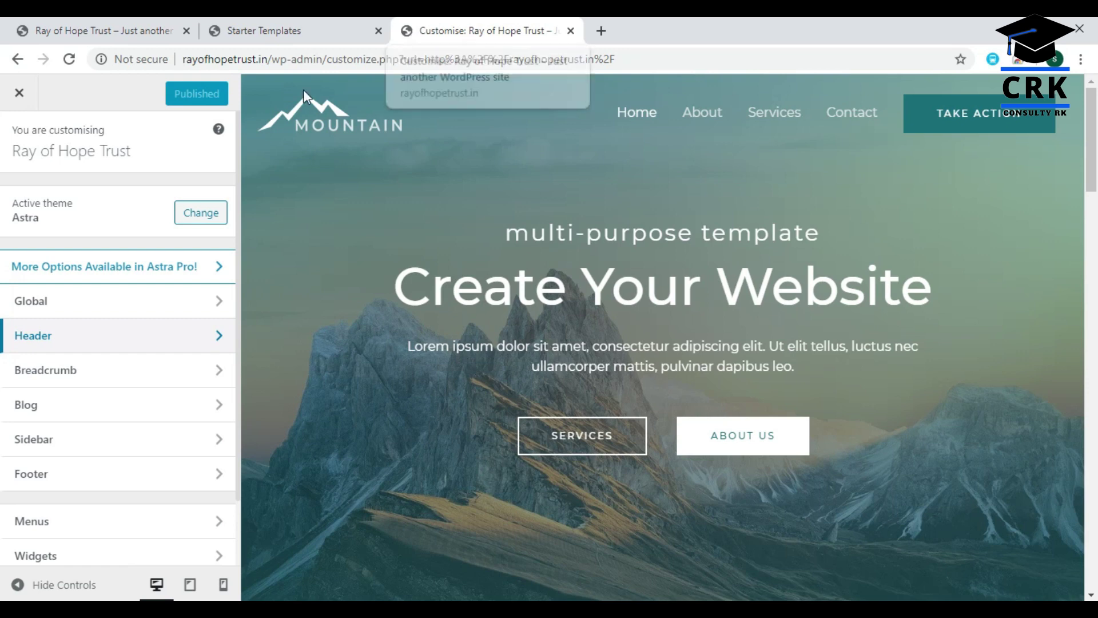
pyautogui.click(81, 344)
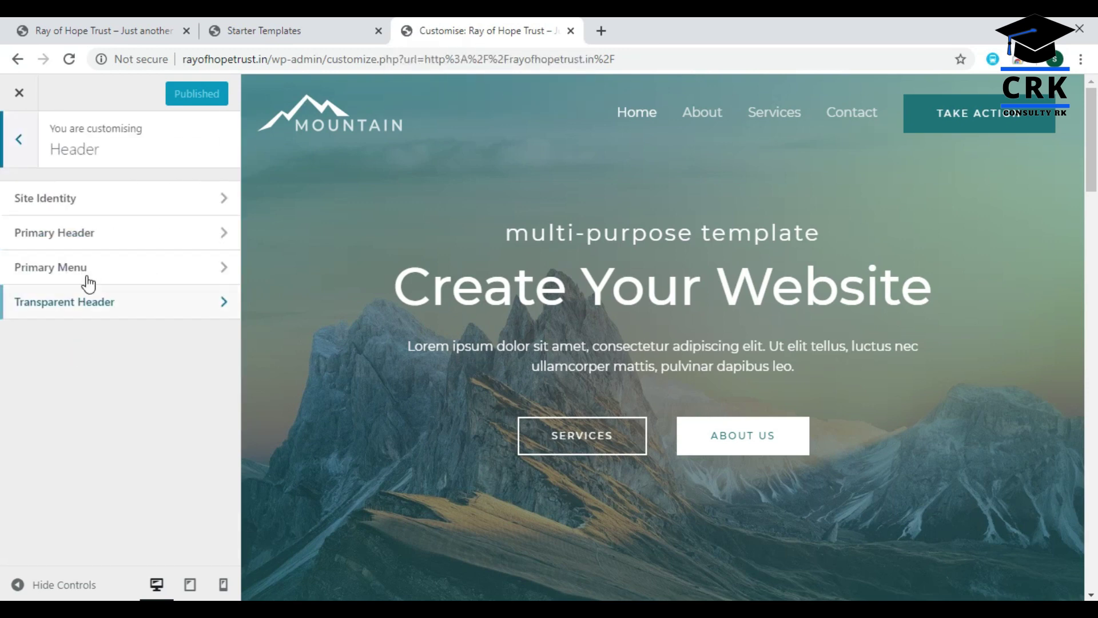
pyautogui.click(71, 205)
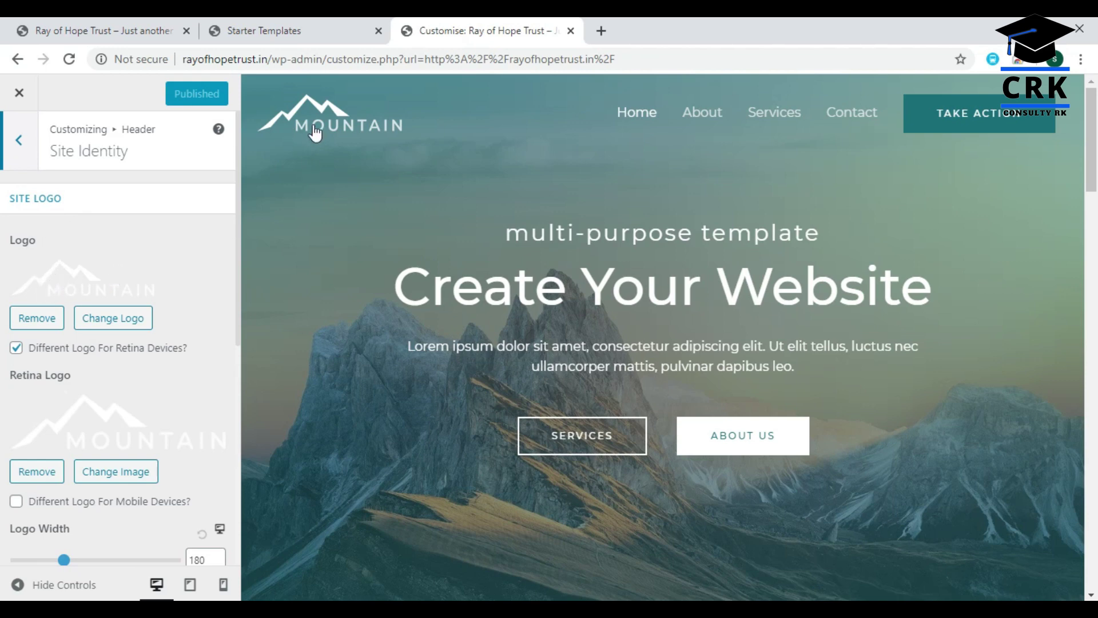
# Replace the site logo with the uploaded 1_CRK_LOGO.jpg, cropped to the CRK lettering and its blue bars, and publish it
pyautogui.click(127, 319)
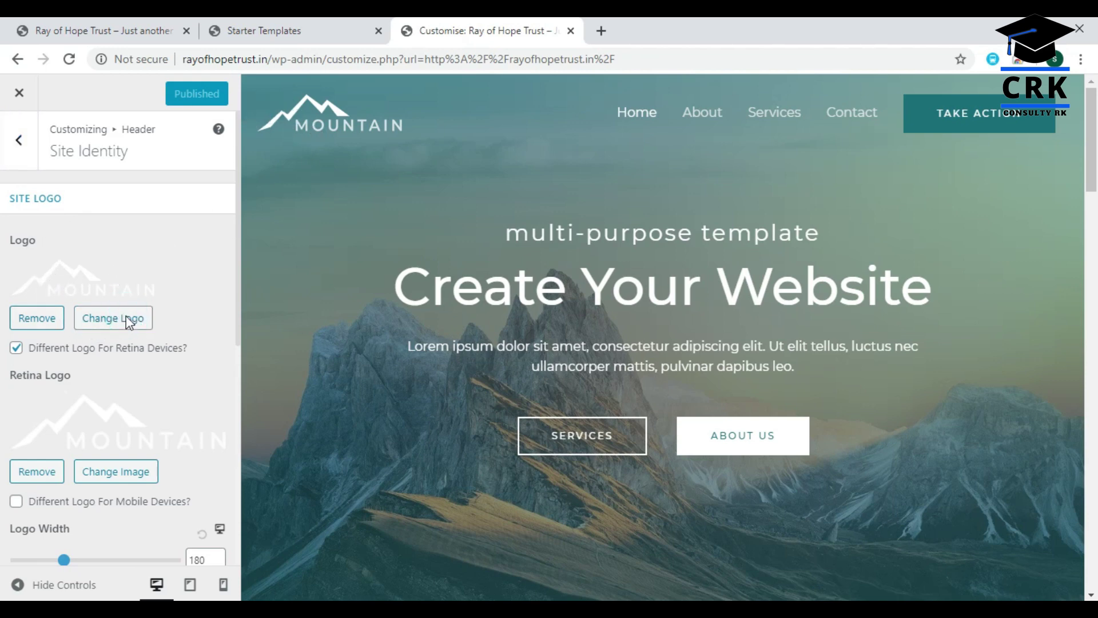
pyautogui.click(541, 364)
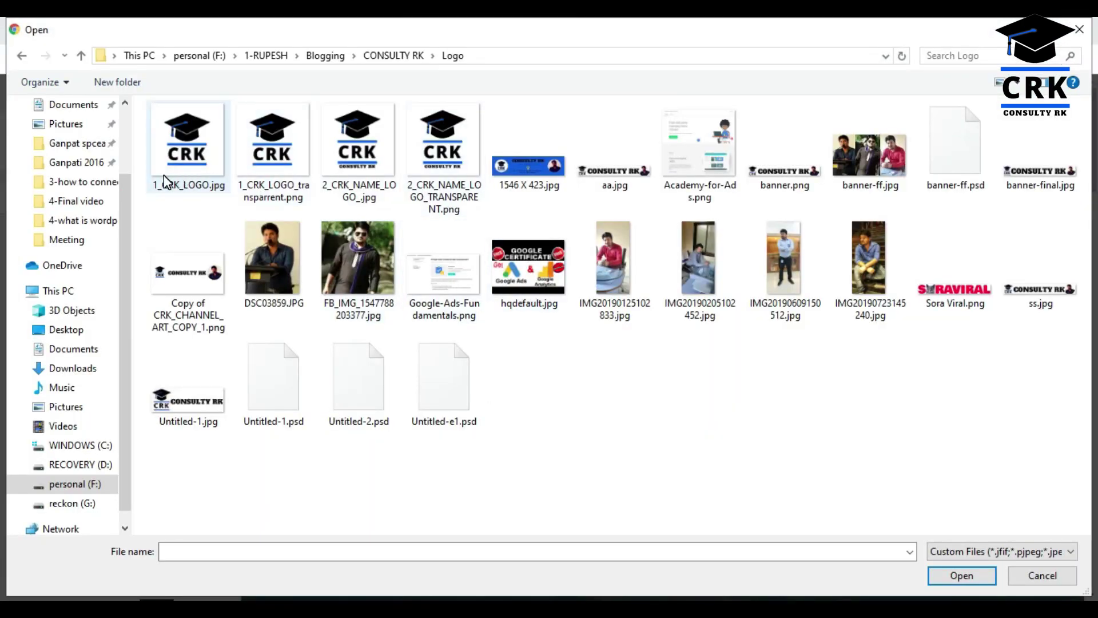
pyautogui.doubleClick(226, 164)
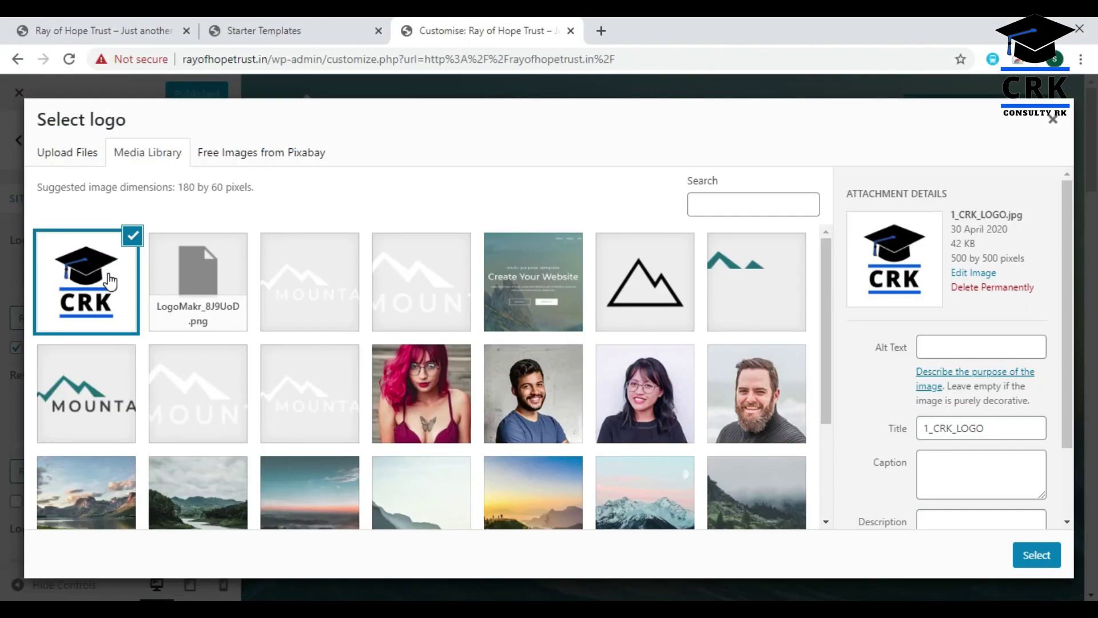
pyautogui.click(1033, 556)
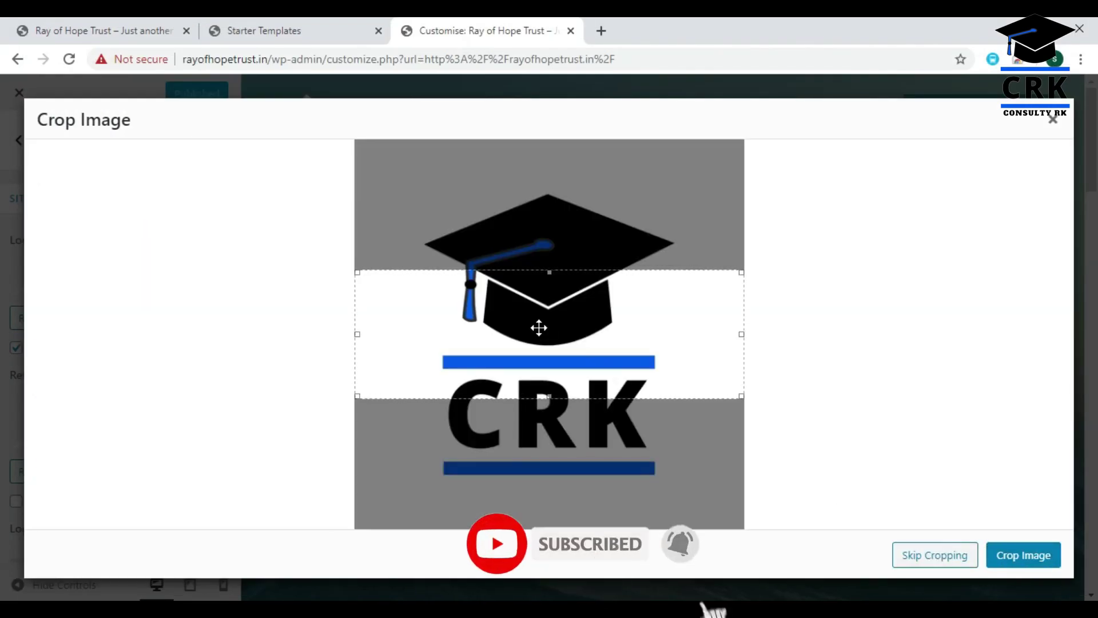
pyautogui.moveTo(549, 272); pyautogui.dragTo(547, 197)
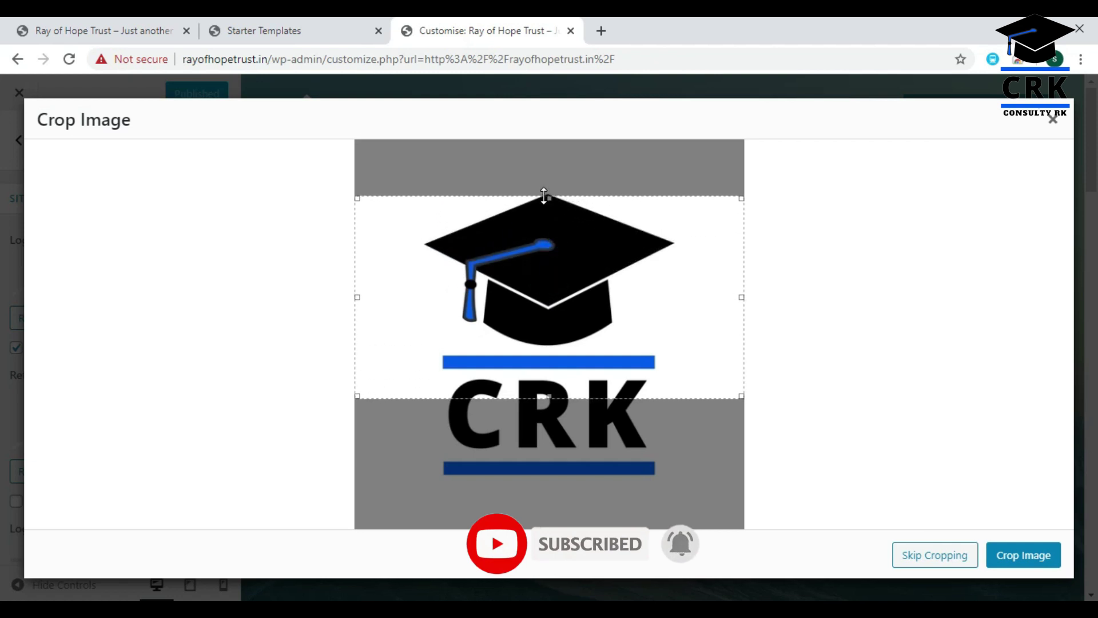
pyautogui.moveTo(552, 292); pyautogui.dragTo(549, 347)
pyautogui.moveTo(549, 526); pyautogui.dragTo(549, 490)
pyautogui.click(1023, 555)
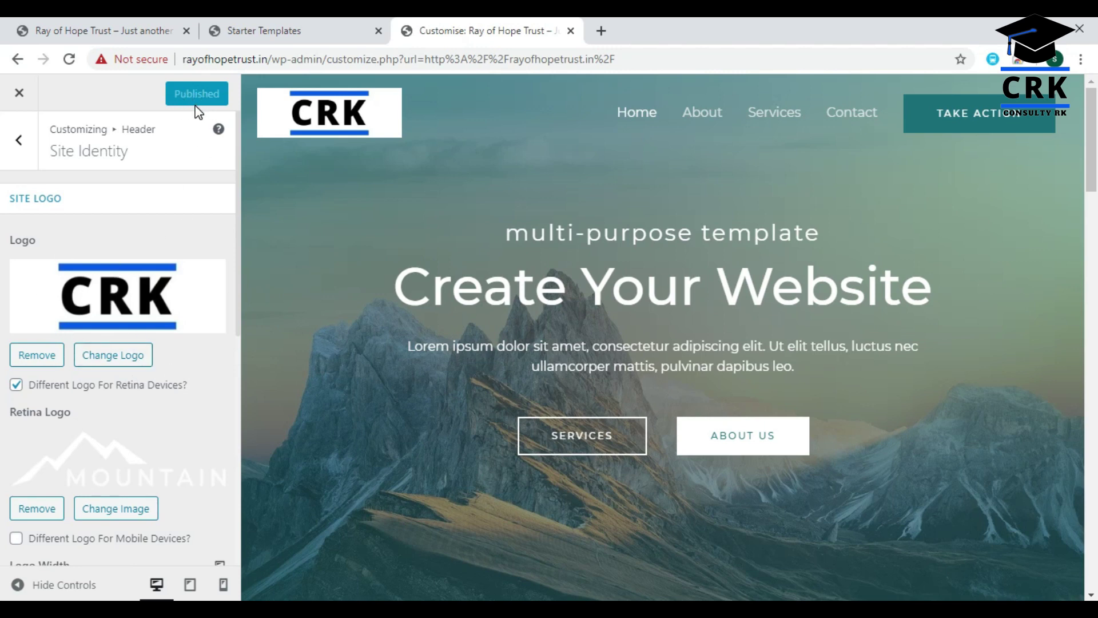
# Reload the live homepage in the first browser tab to check the new logo, and return to the customiser
pyautogui.click(137, 32)
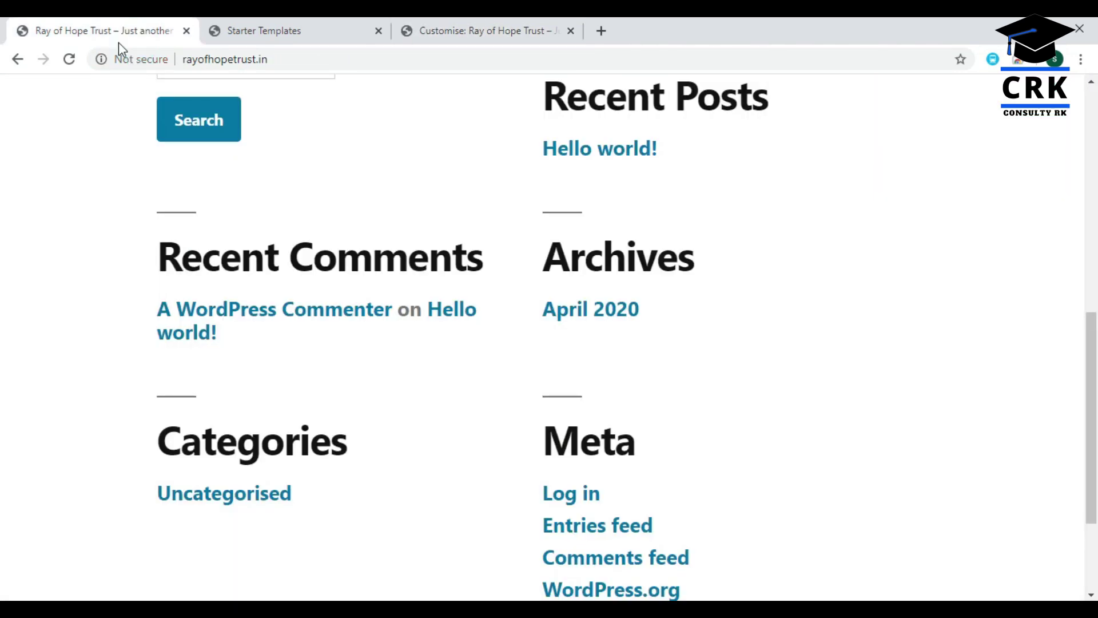
pyautogui.click(70, 64)
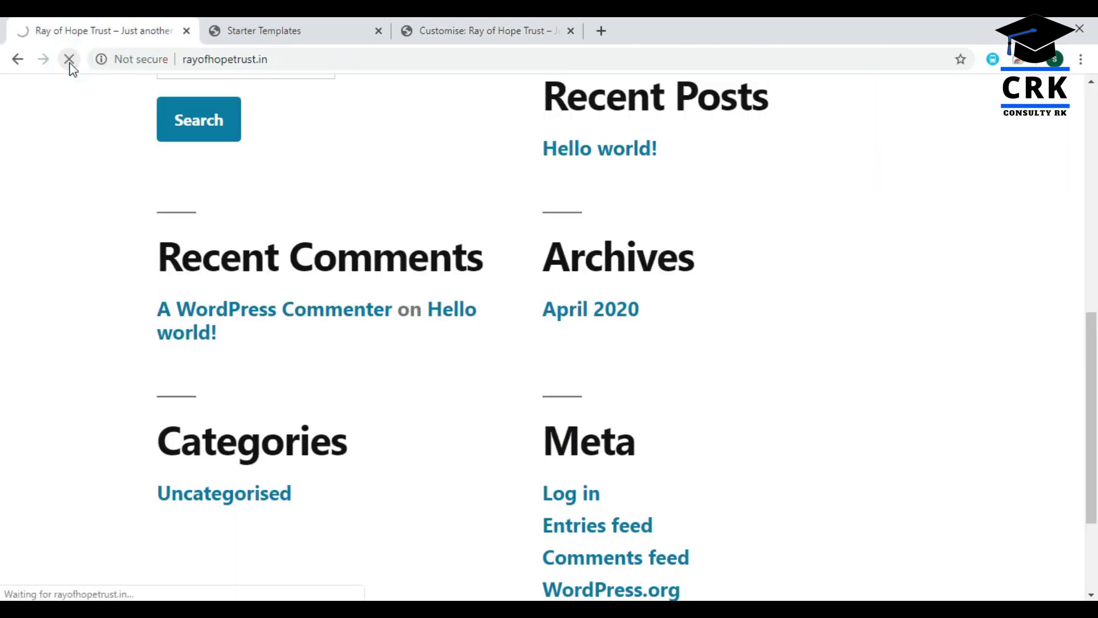
pyautogui.scroll(3, 1020, 333)
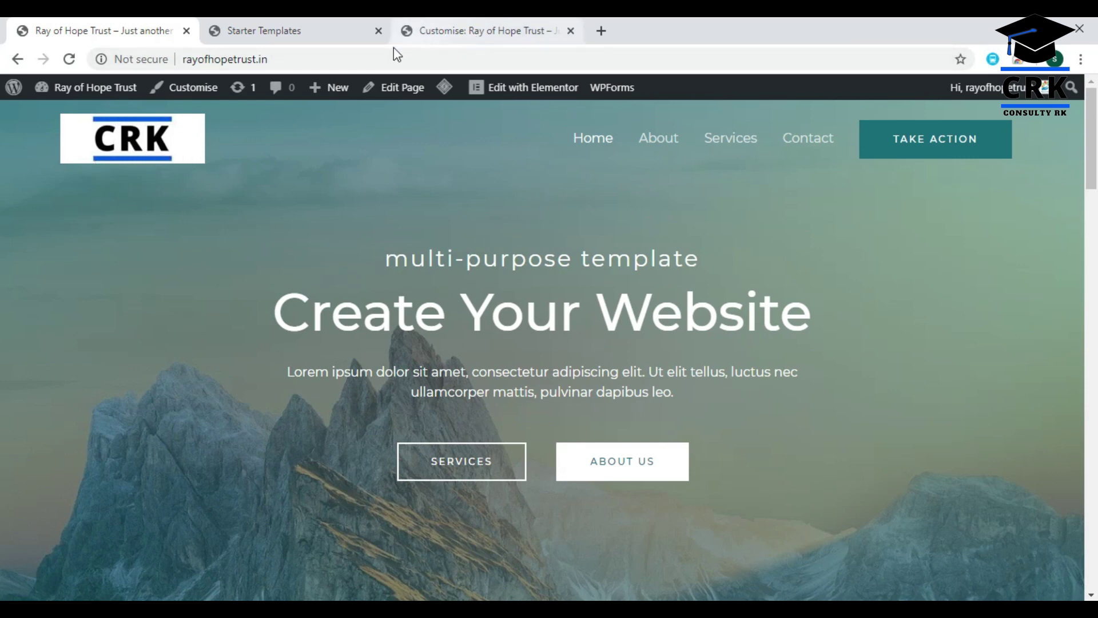
pyautogui.click(488, 37)
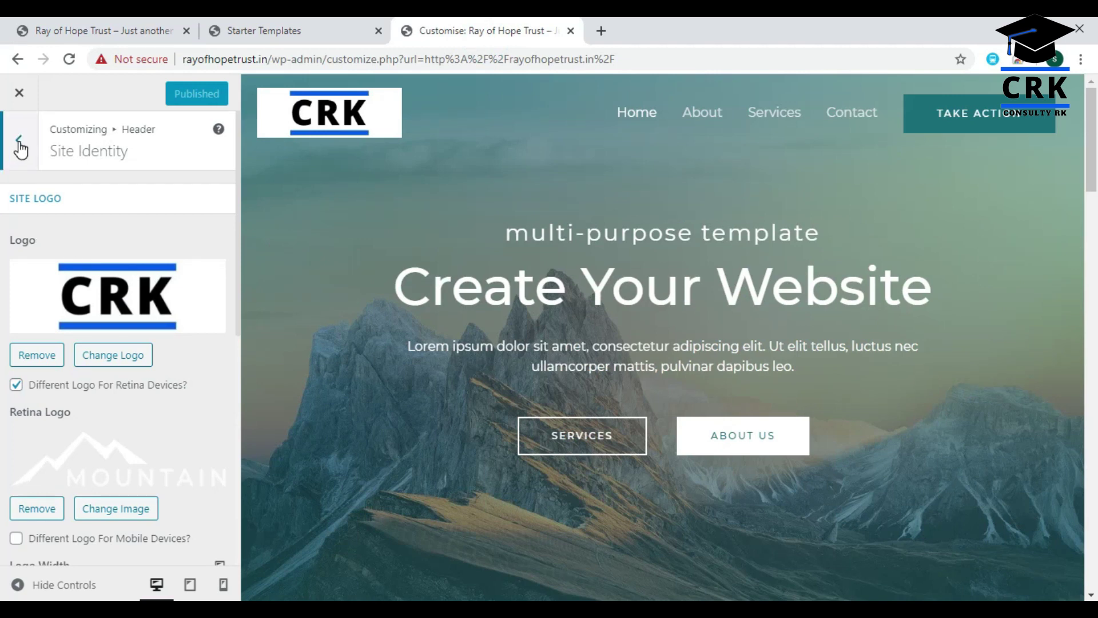
# Set the full 1_CRK_LOGO.jpg image from the media library as the site icon and publish the change
pyautogui.scroll(-8, 216, 306)
pyautogui.scroll(3, 171, 257)
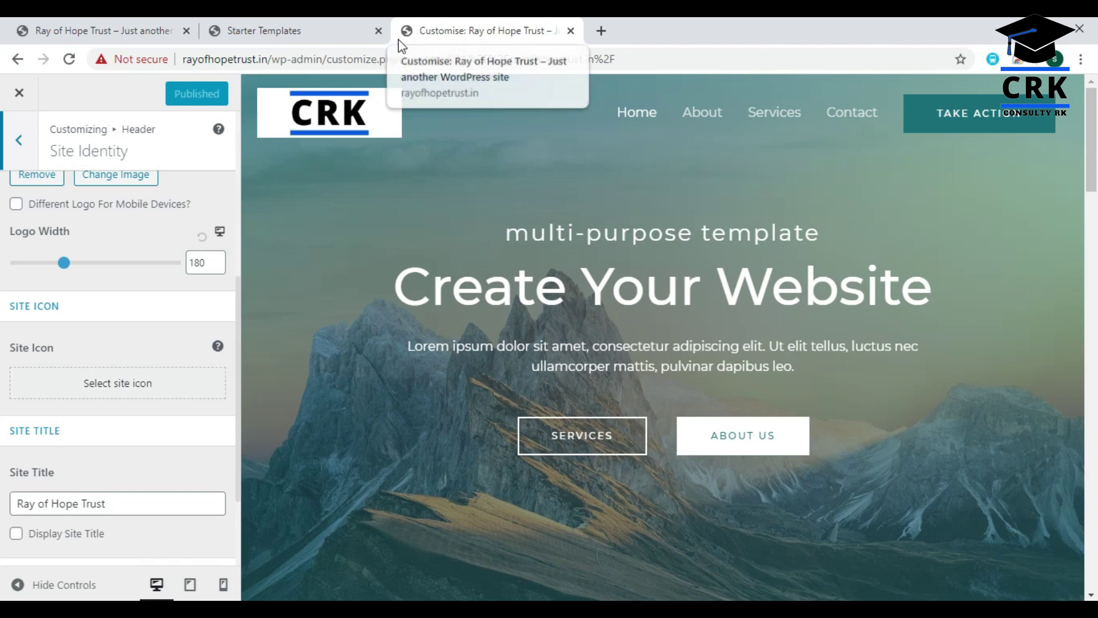
pyautogui.click(107, 390)
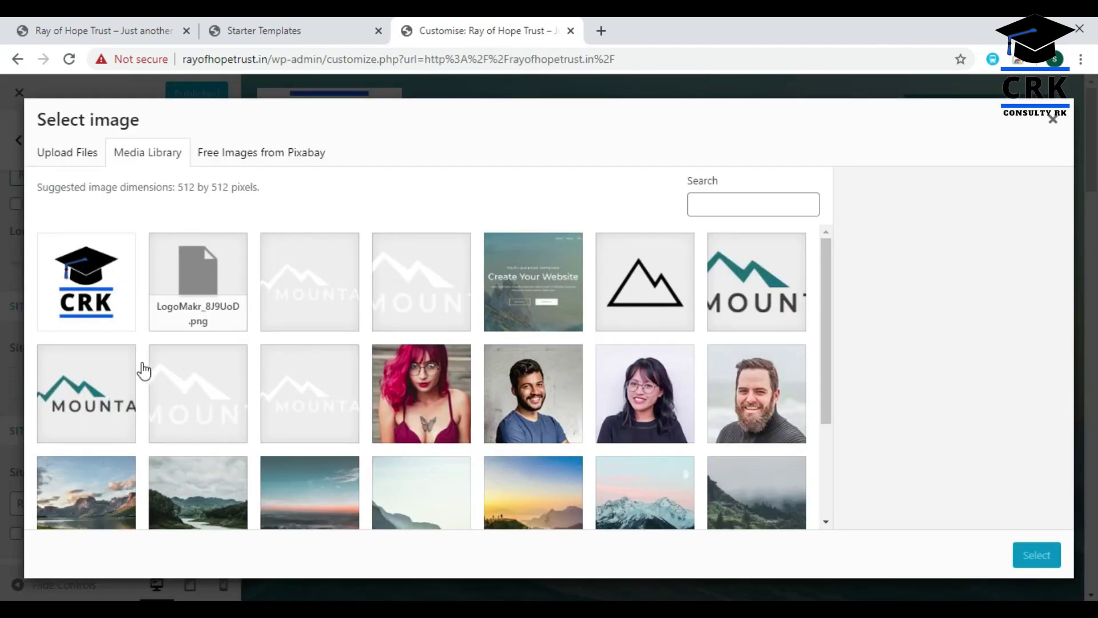
pyautogui.click(96, 298)
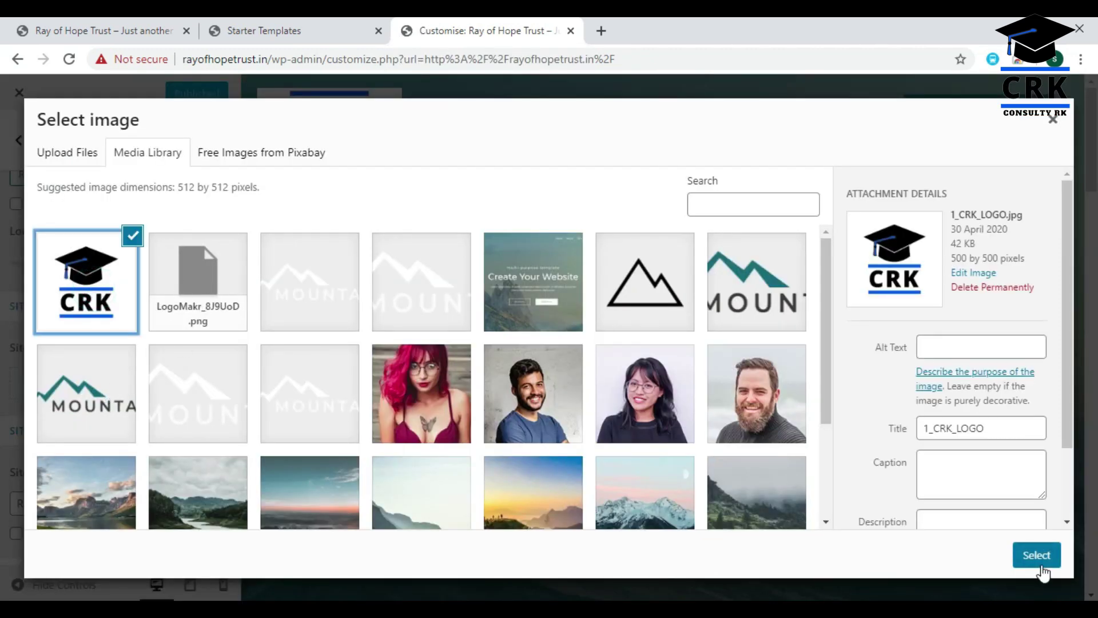
pyautogui.click(1040, 559)
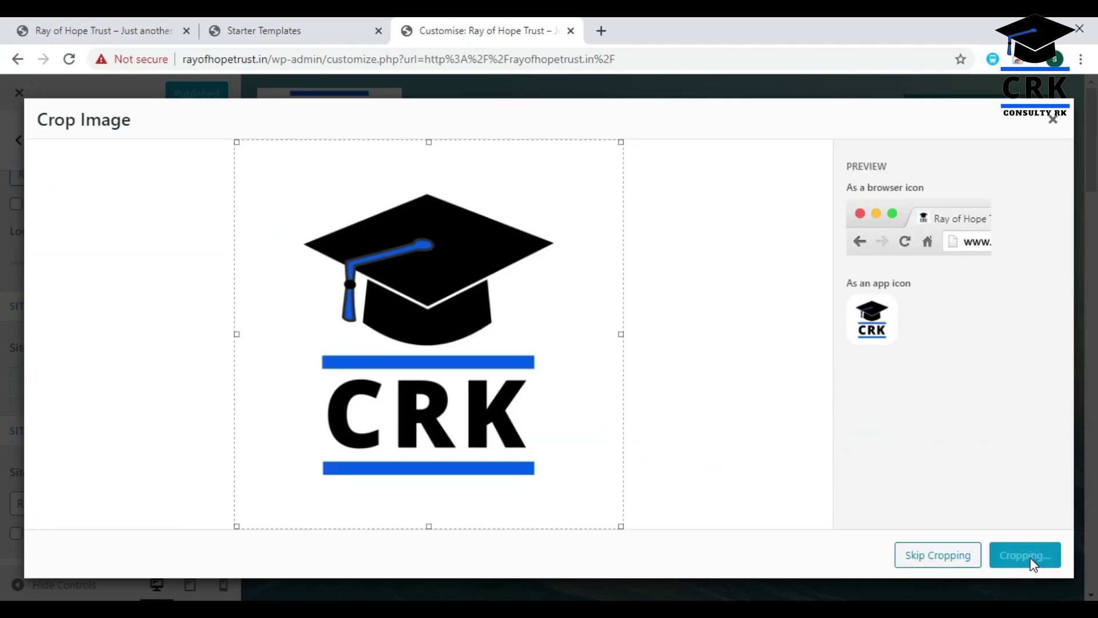
pyautogui.click(1039, 561)
pyautogui.click(186, 101)
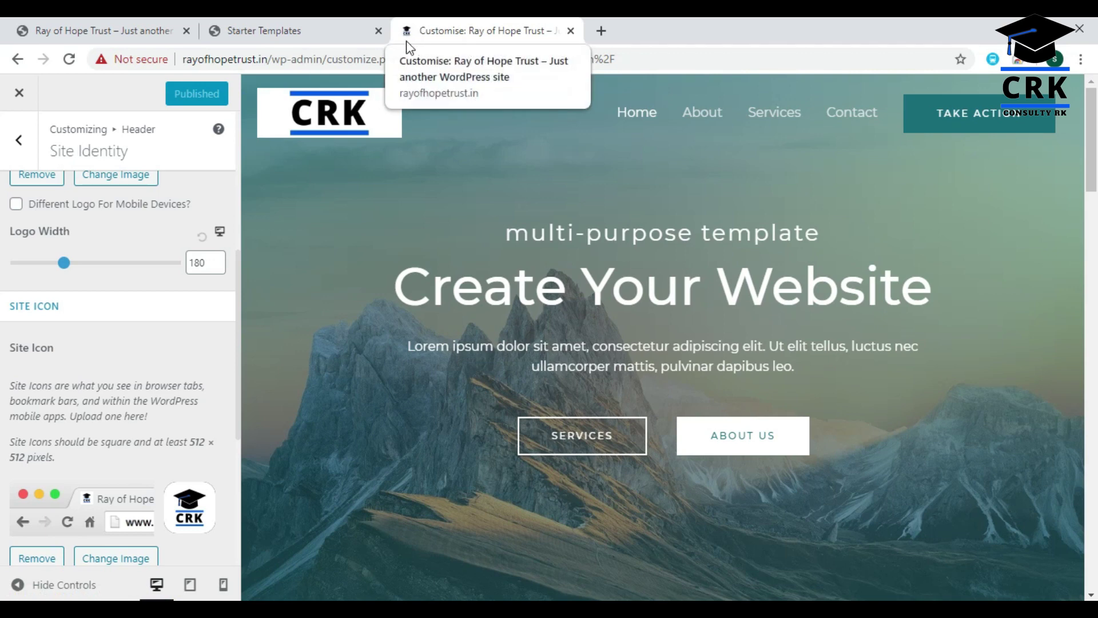
# Refresh the live site to check its browser tab icon, and switch back to the customiser
pyautogui.click(97, 33)
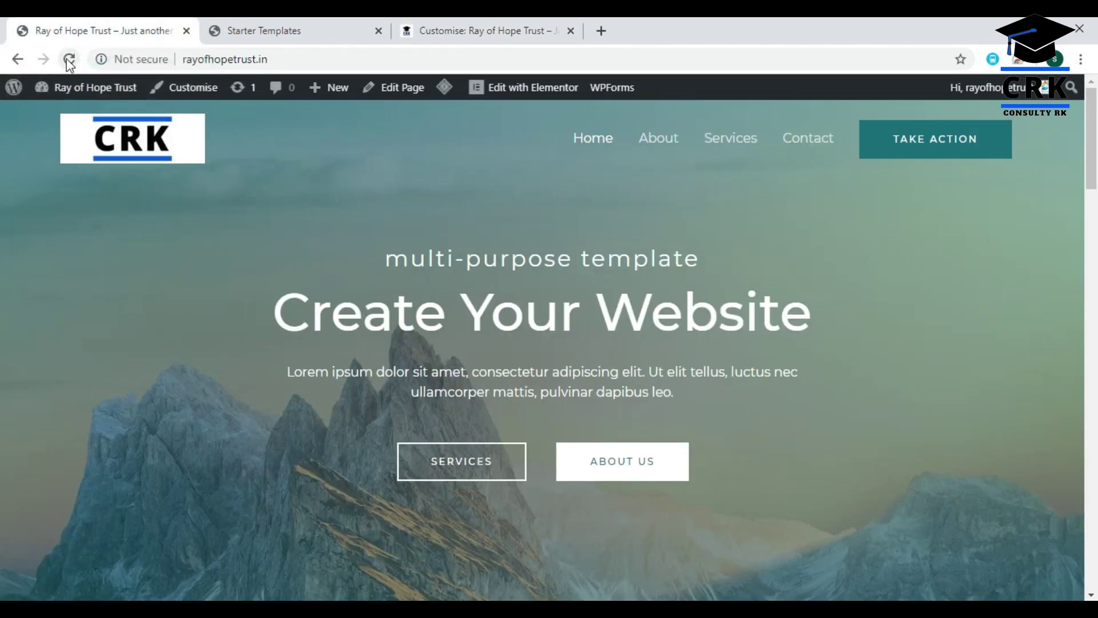
pyautogui.click(69, 61)
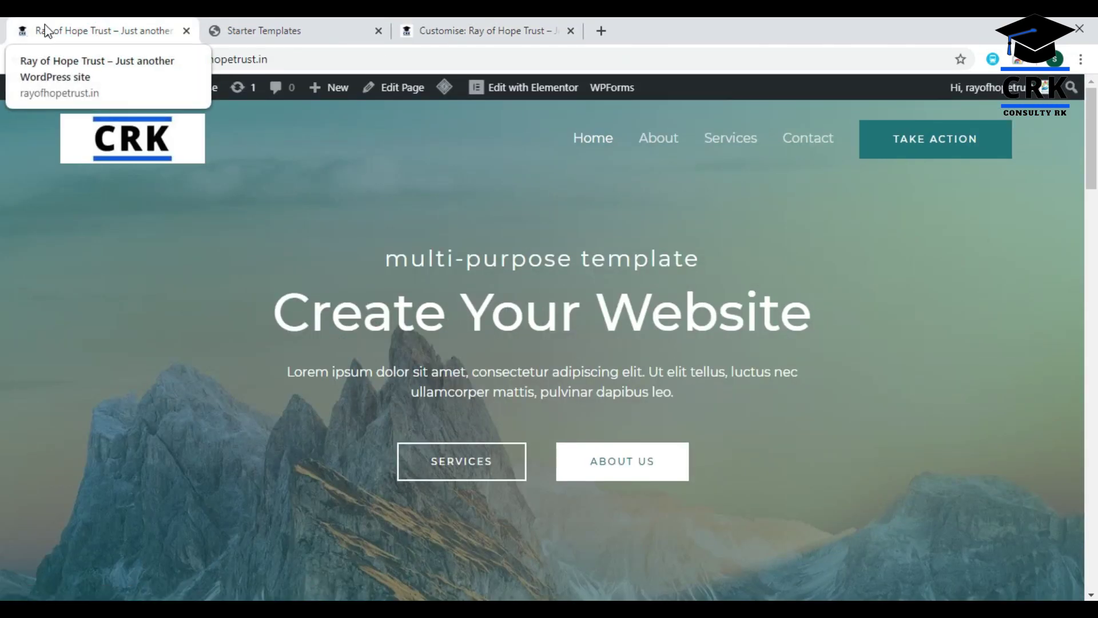
pyautogui.click(468, 39)
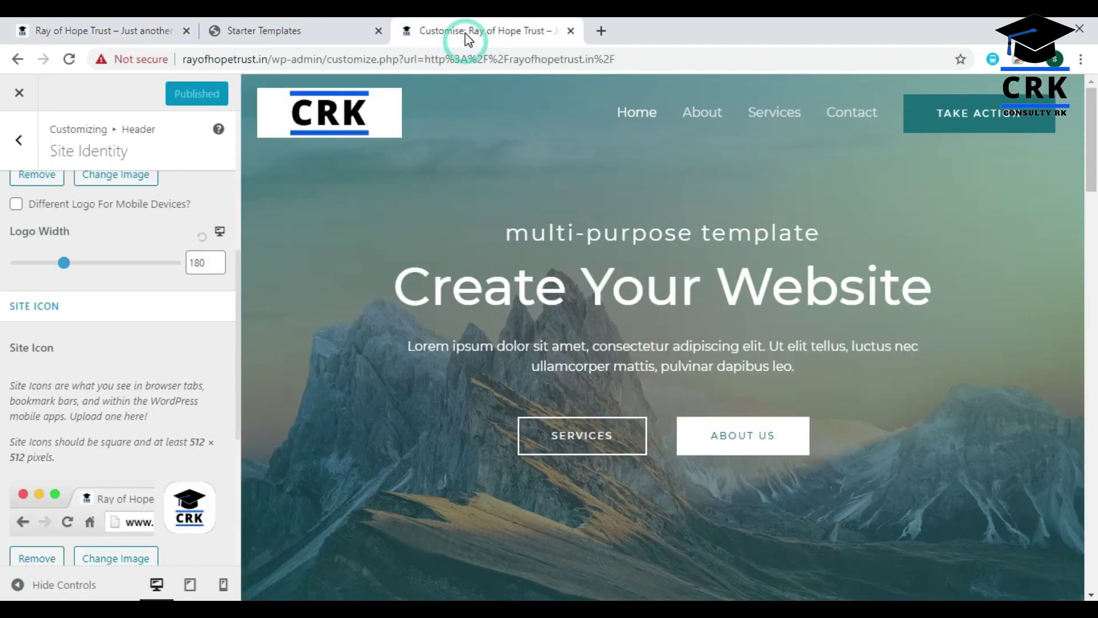
# Review the Site Title and Tagline fields in Site Identity, and return to the main customiser sections
pyautogui.scroll(-5, 90, 471)
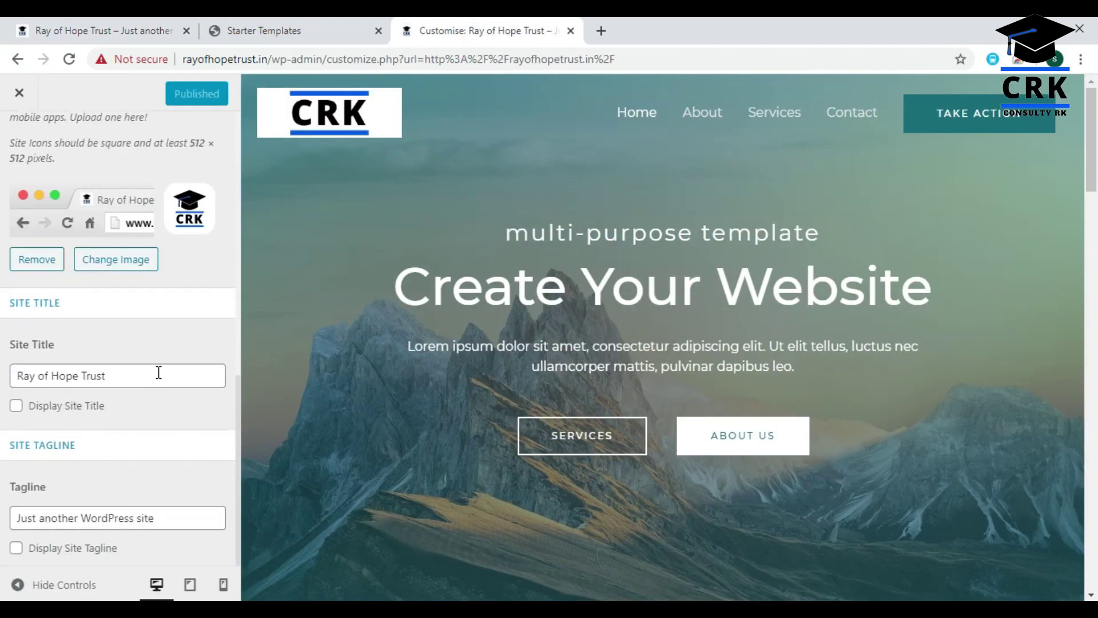
pyautogui.click(119, 374)
pyautogui.click(174, 525)
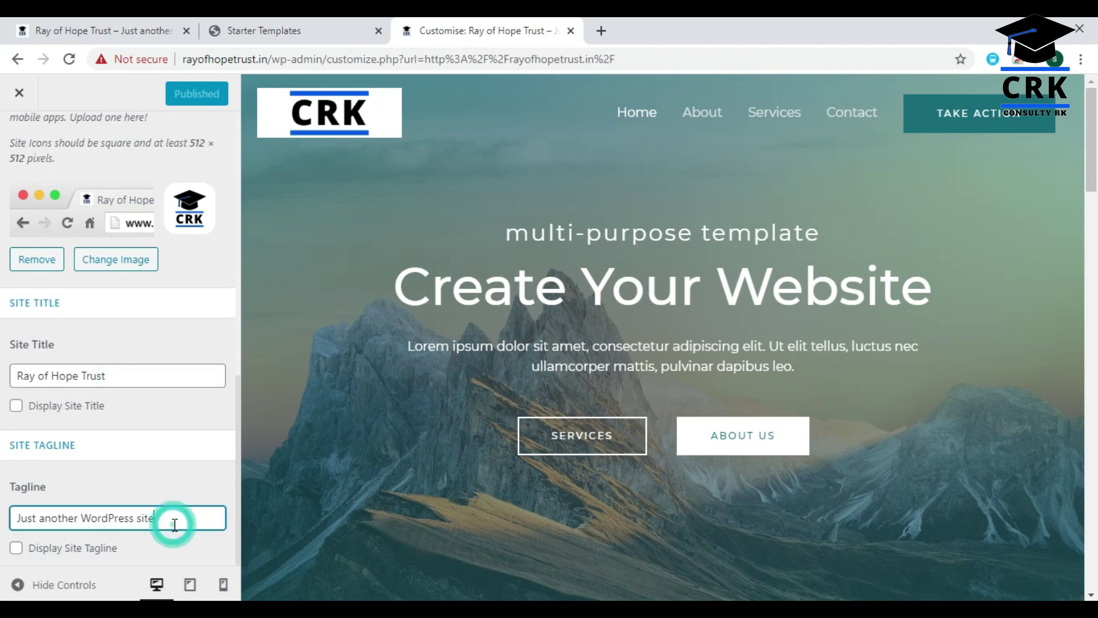
pyautogui.click(23, 143)
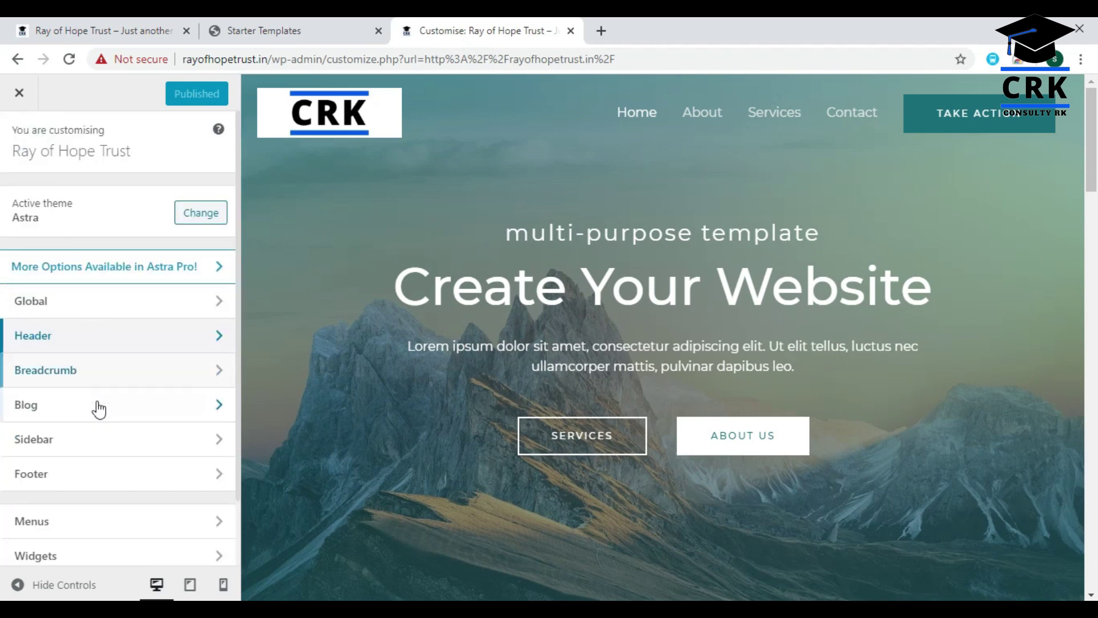
# Examine the Footer Widgets layout, border and colour settings alongside the footer in the page preview
pyautogui.scroll(-2, 97, 411)
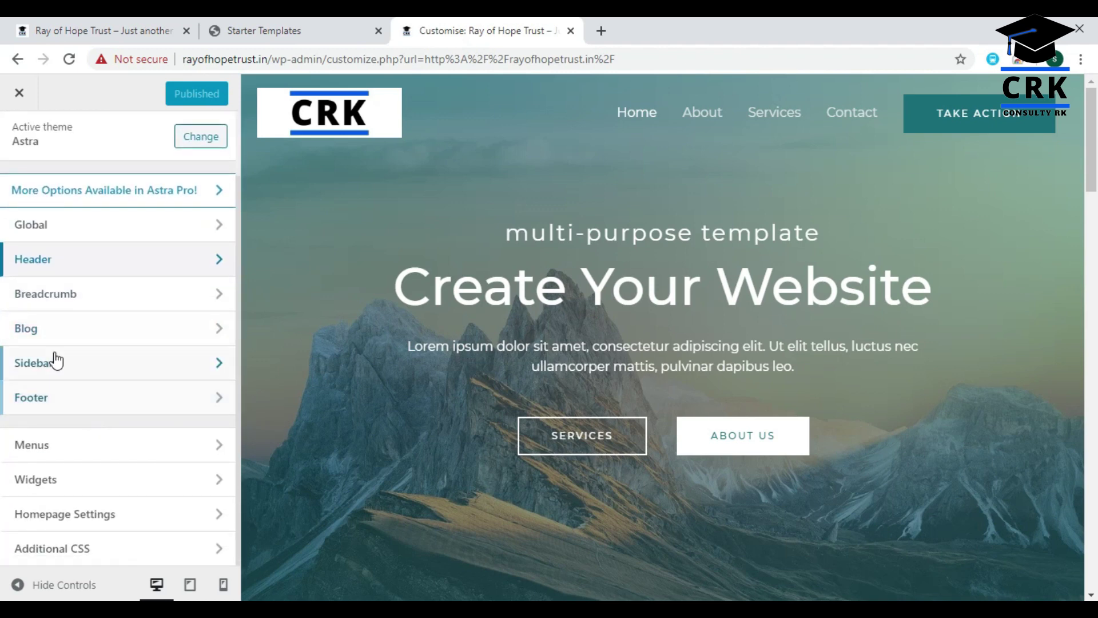
pyautogui.click(61, 405)
pyautogui.click(158, 236)
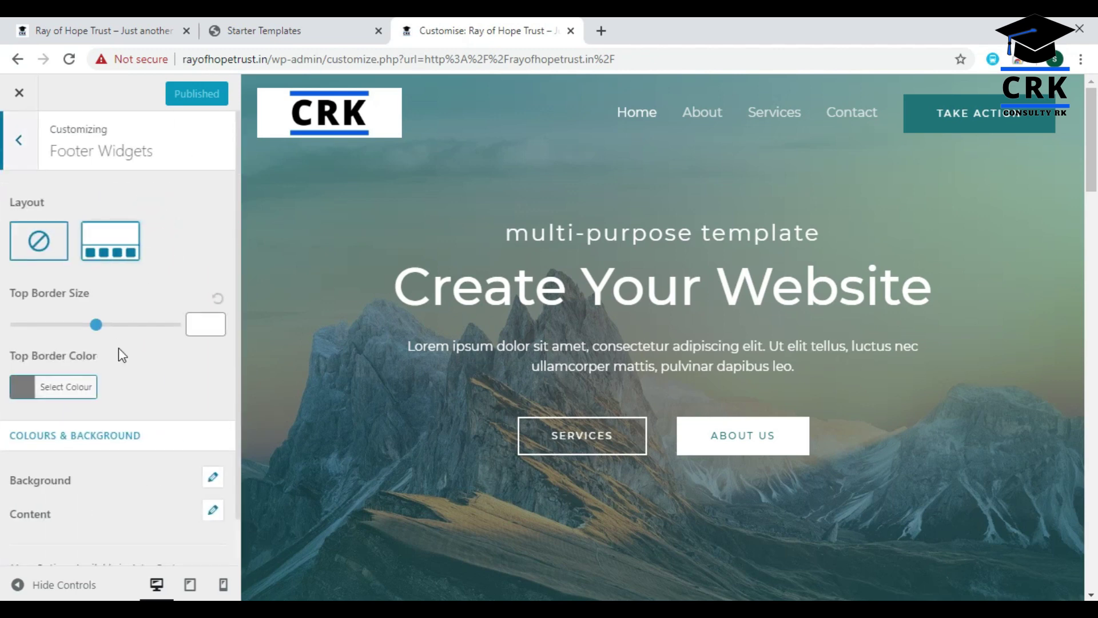
pyautogui.scroll(-1, 117, 383)
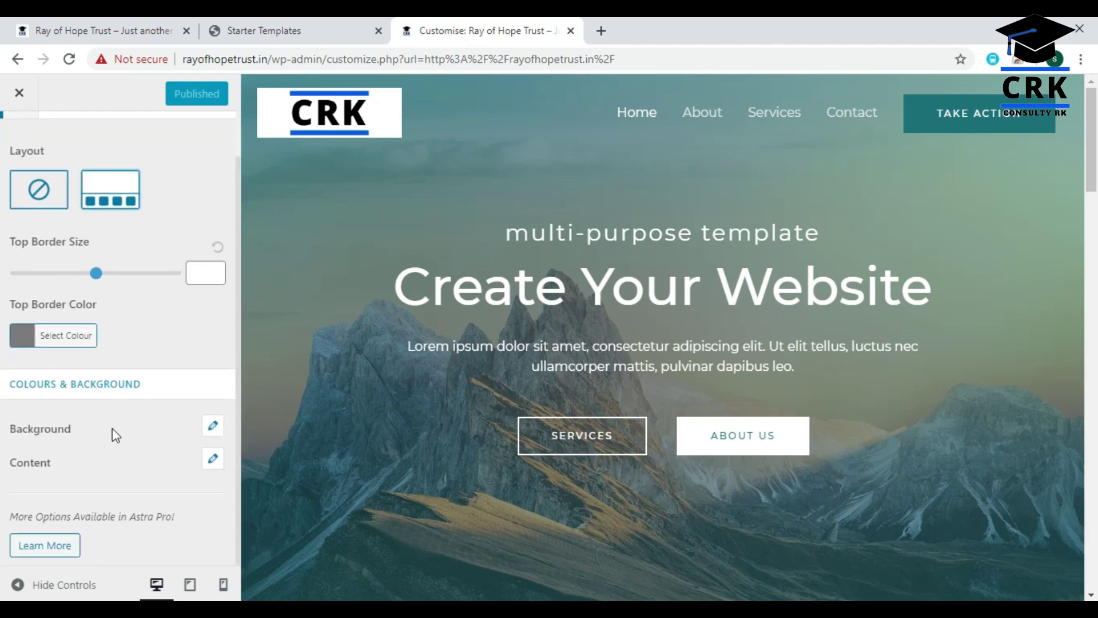
pyautogui.scroll(-20, 662, 337)
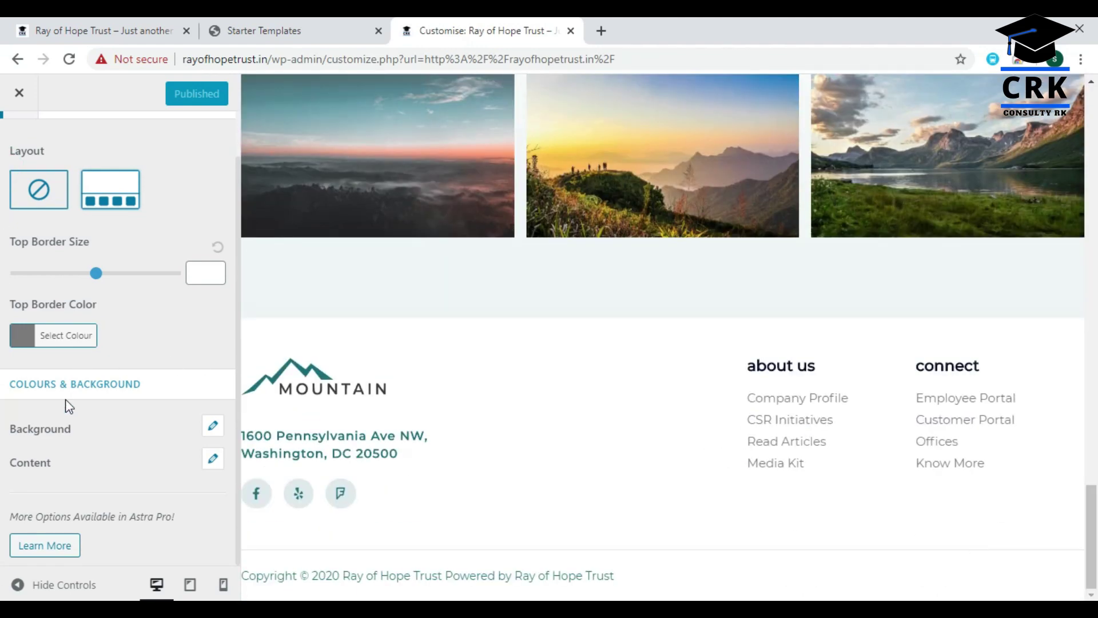
pyautogui.click(25, 99)
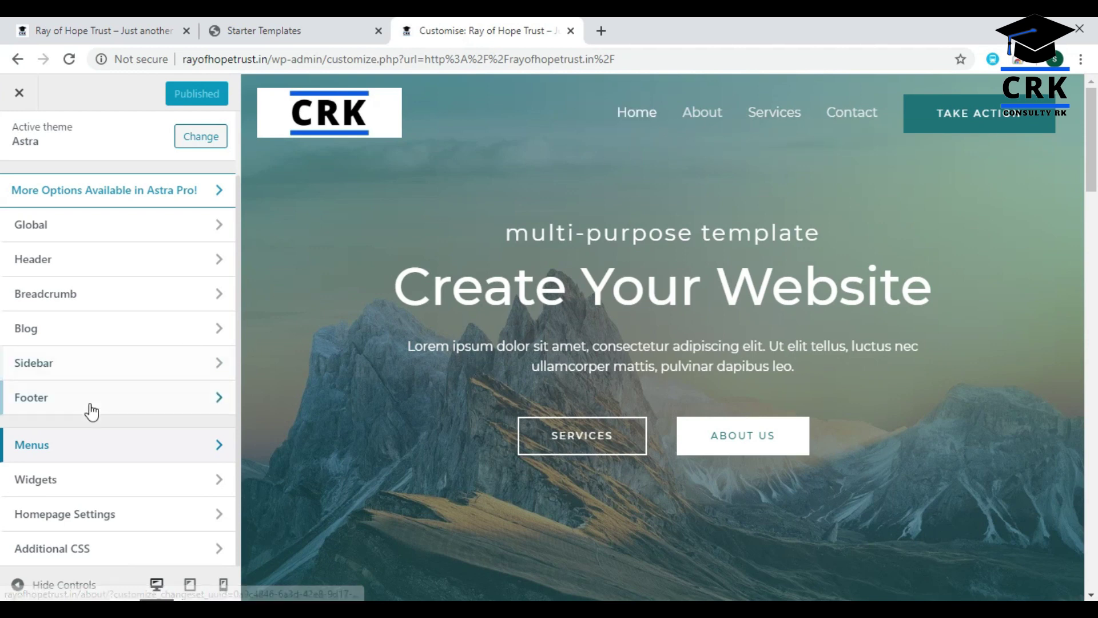
# View the page items in the Navigation menu, and return to the main customiser sections
pyautogui.click(151, 444)
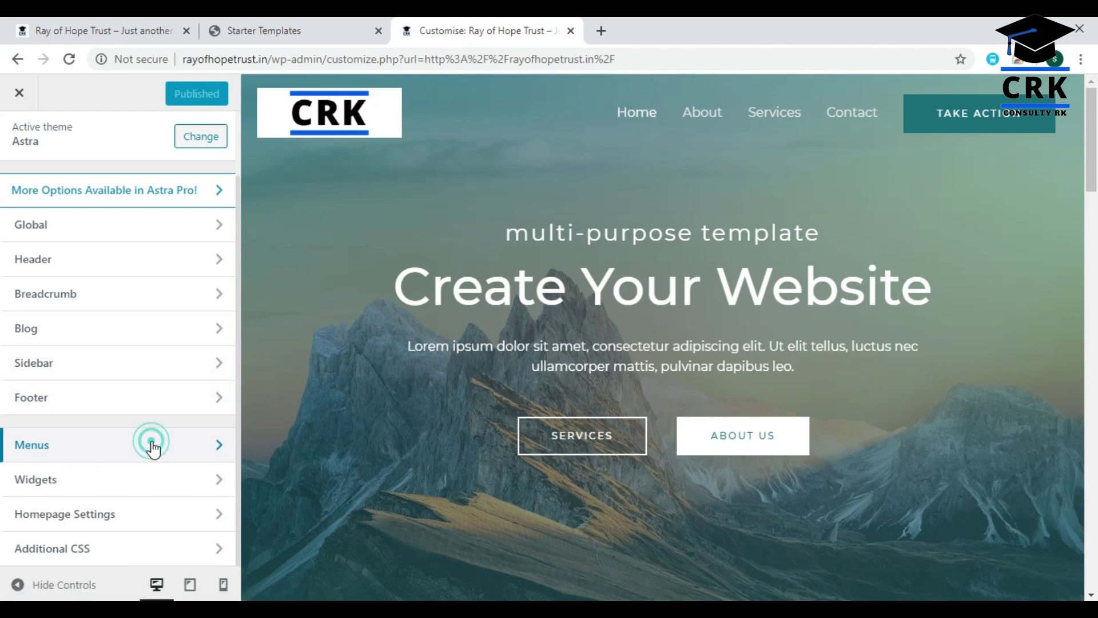
pyautogui.click(162, 233)
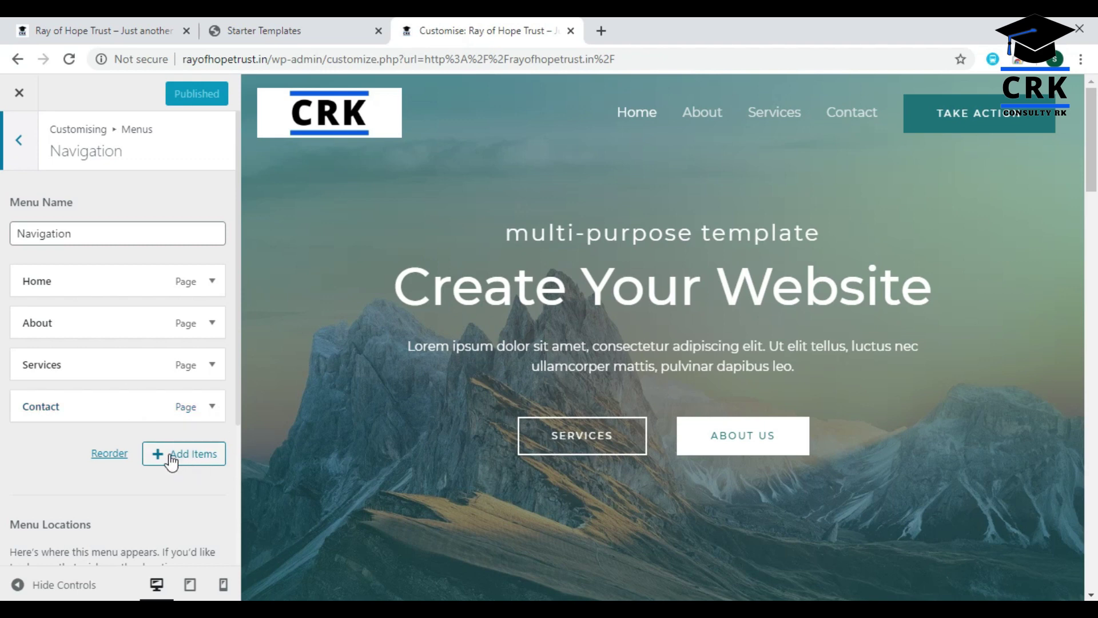
pyautogui.press('Escape')
pyautogui.press('Escape')
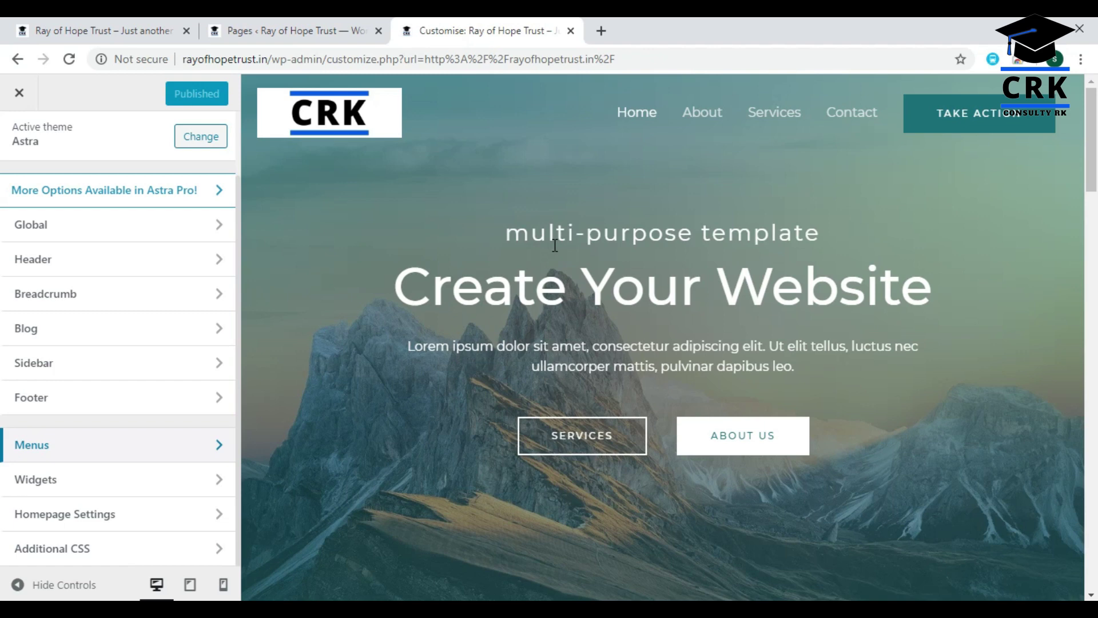
# Switch to the WordPress admin tab and examine the existing pages in the Pages list
pyautogui.click(294, 32)
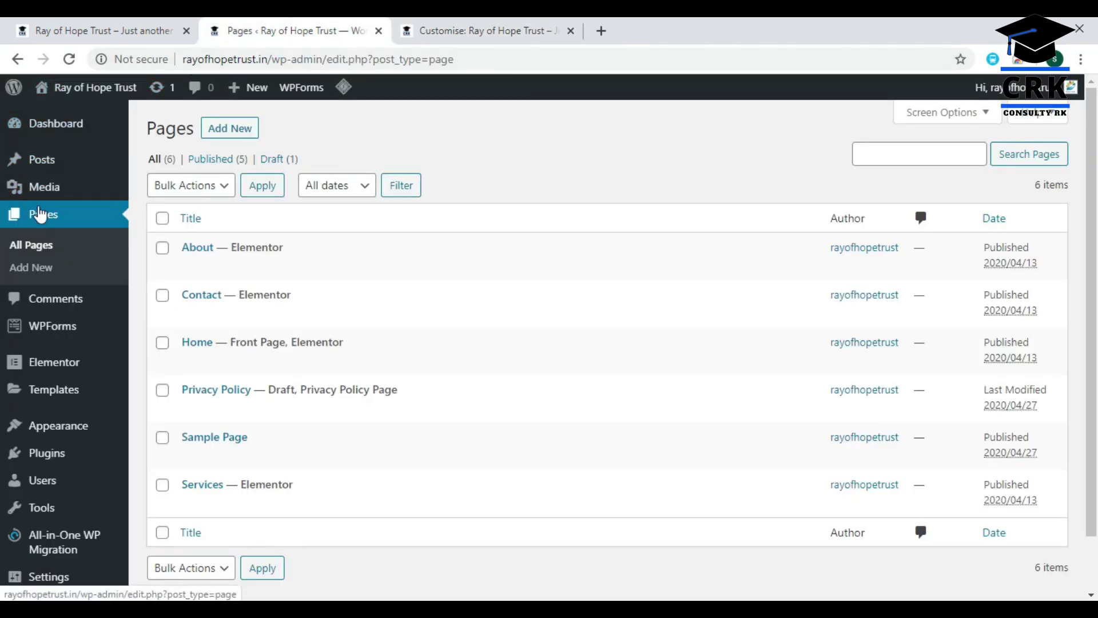
pyautogui.moveTo(57, 166)
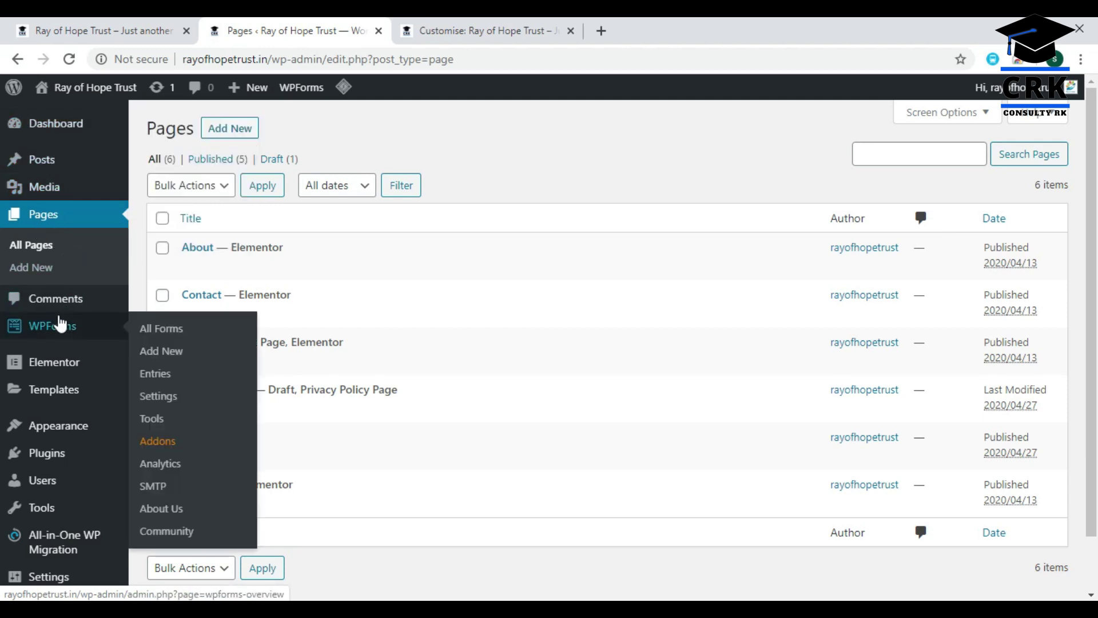
pyautogui.scroll(-1, 54, 453)
pyautogui.moveTo(43, 468)
pyautogui.scroll(1, 43, 468)
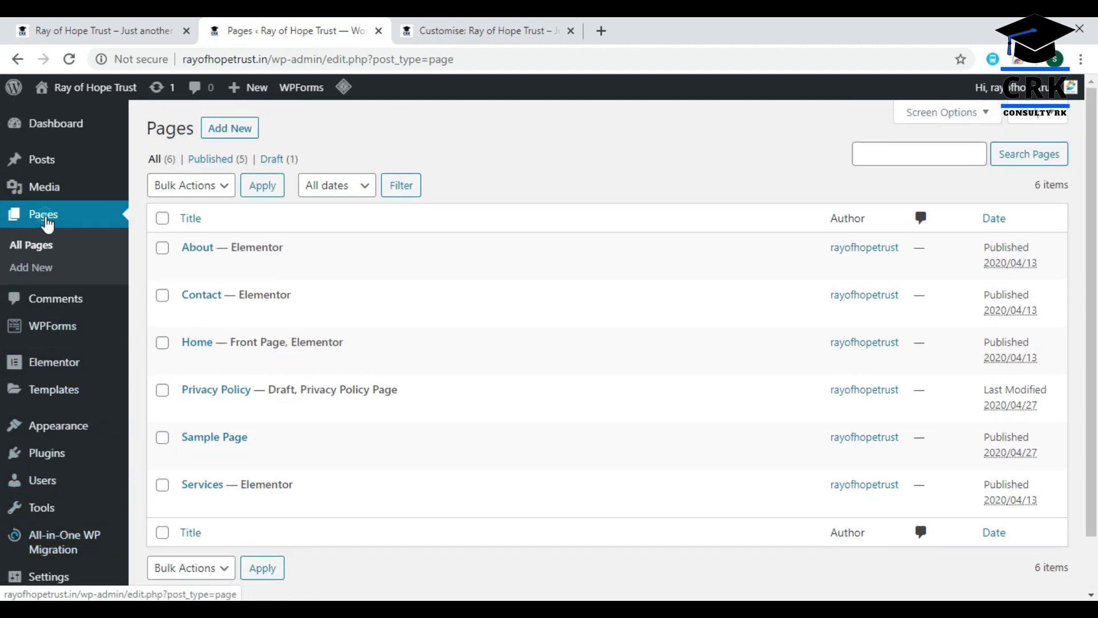
pyautogui.click(15, 221)
pyautogui.moveTo(243, 318)
pyautogui.moveTo(217, 271)
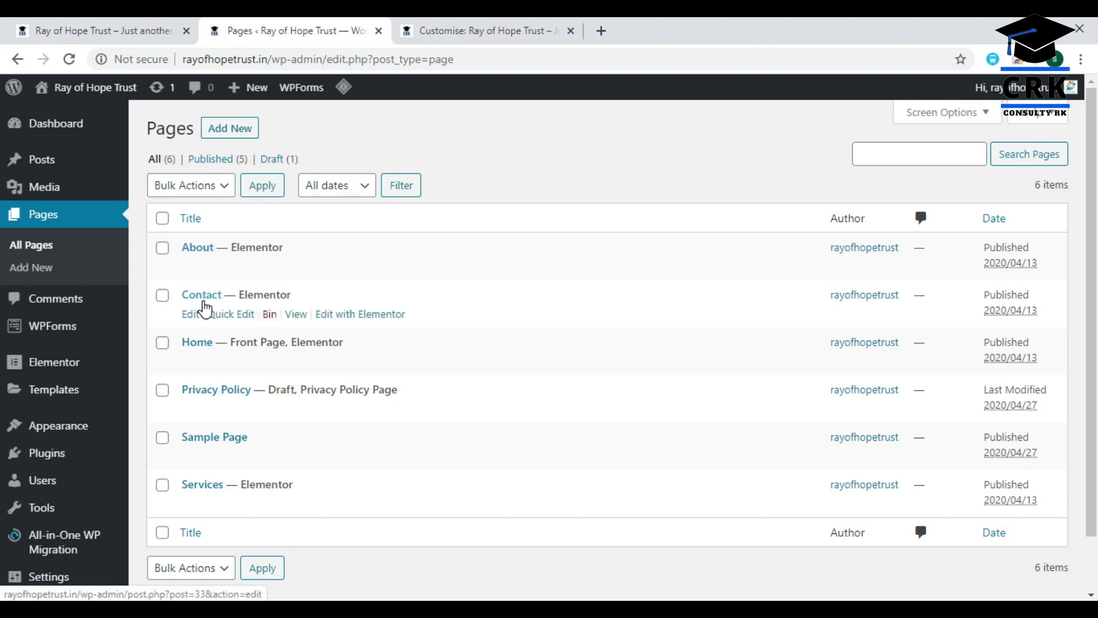
pyautogui.moveTo(203, 347)
pyautogui.moveTo(191, 490)
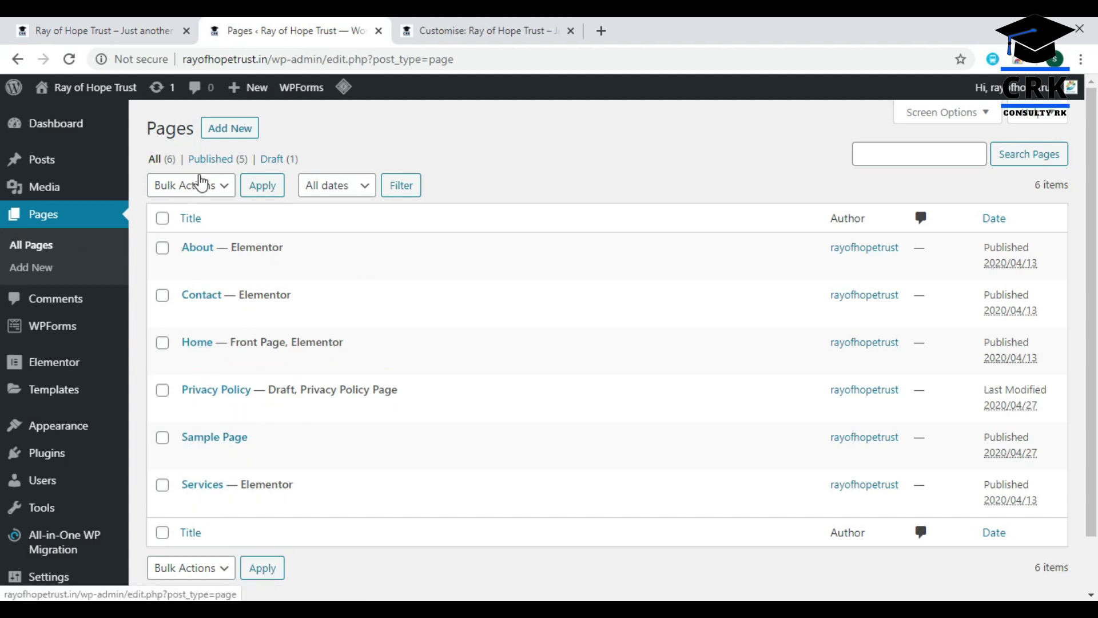
# Create a new page titled "test" and publish it
pyautogui.click(229, 130)
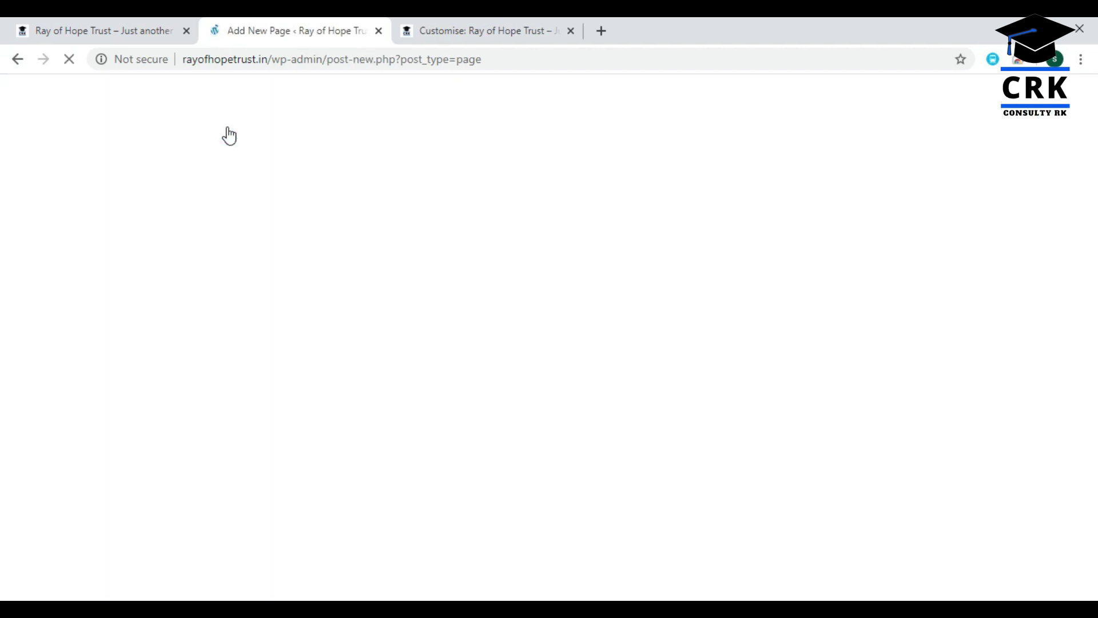
pyautogui.click(182, 239)
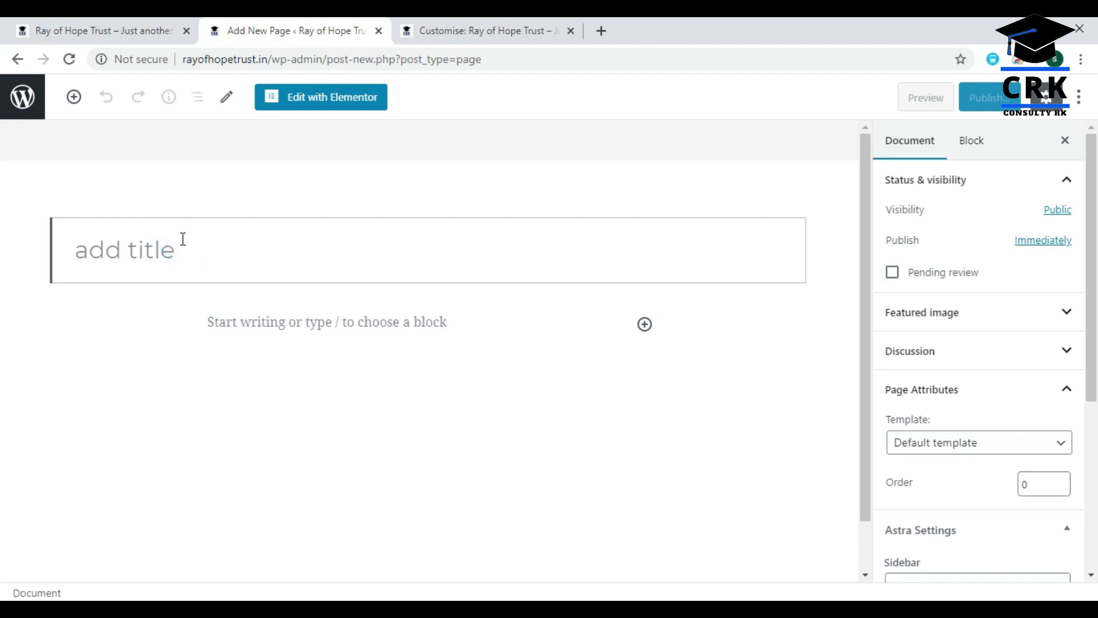
pyautogui.write('test')
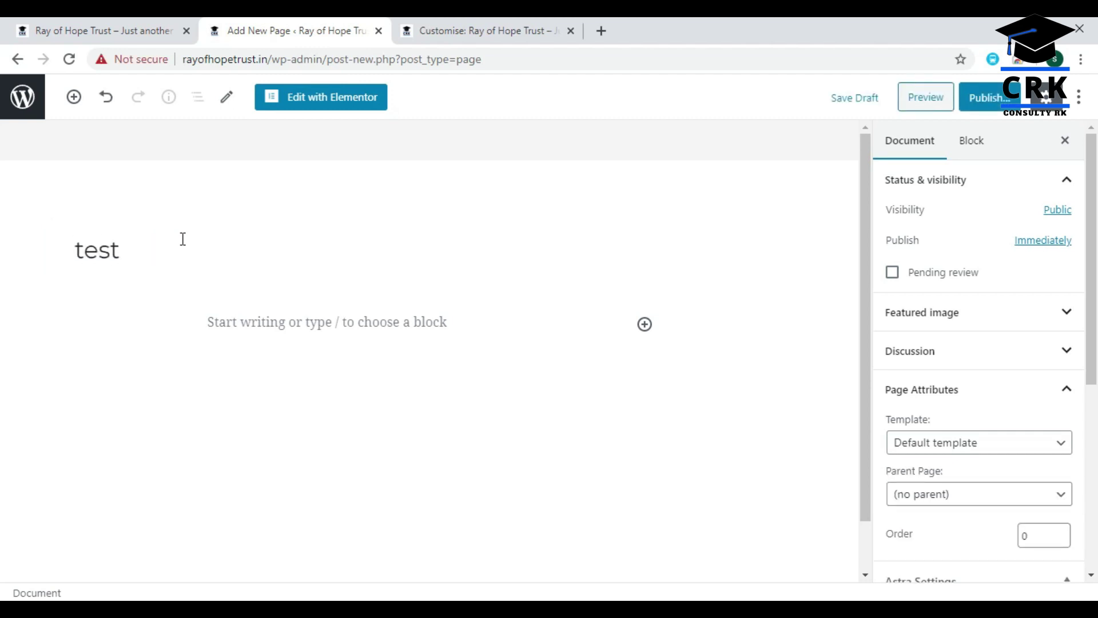
pyautogui.click(990, 98)
pyautogui.click(993, 98)
# View the published test page on the live site from its header down to the footer
pyautogui.click(929, 269)
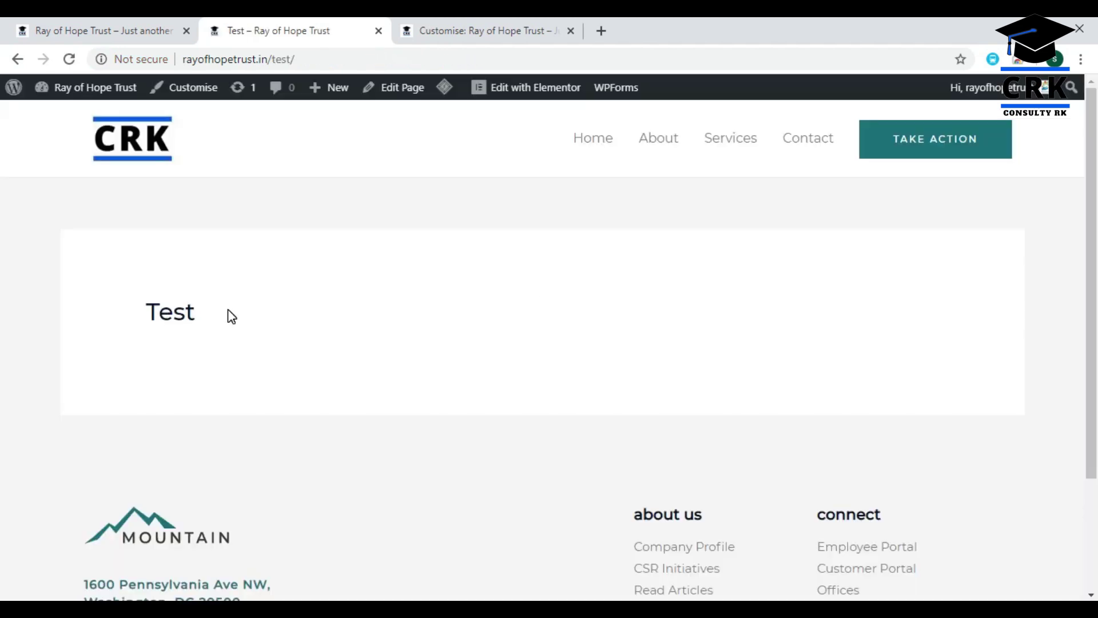
pyautogui.scroll(-3, 191, 346)
pyautogui.scroll(3, 196, 270)
pyautogui.scroll(-3, 250, 306)
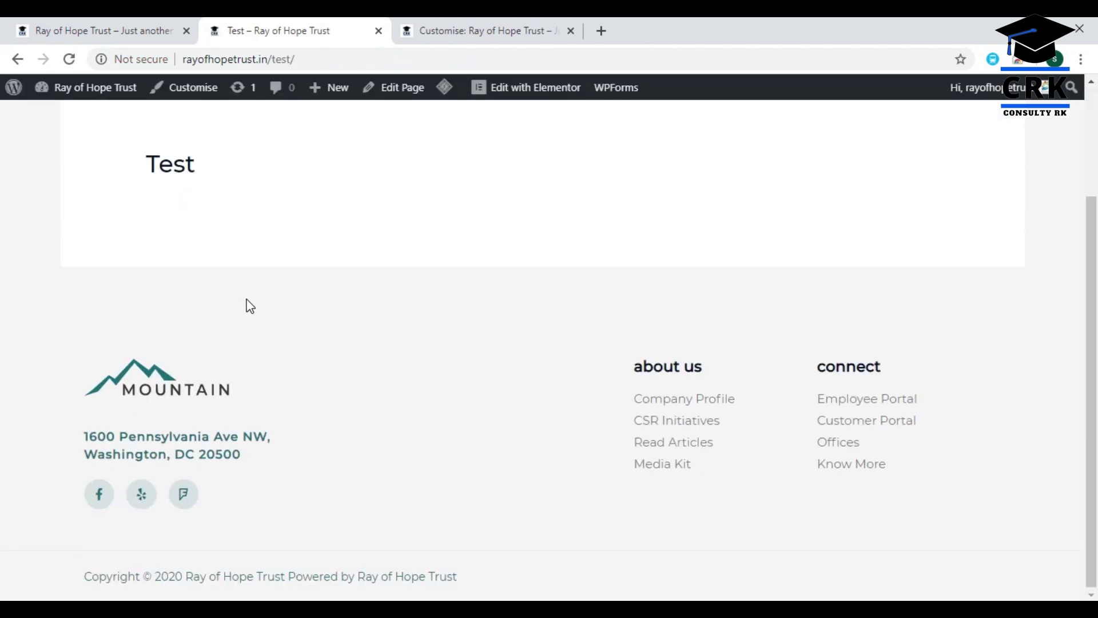
# Leave the live test page for the admin Pages list, and open the list of posts
pyautogui.click(19, 59)
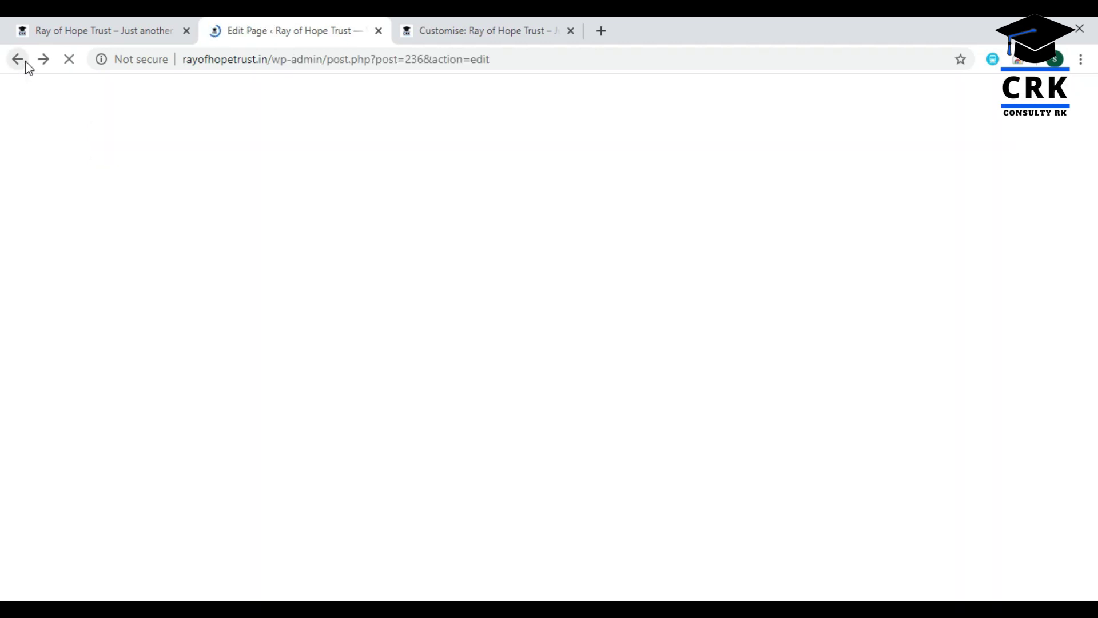
pyautogui.click(28, 62)
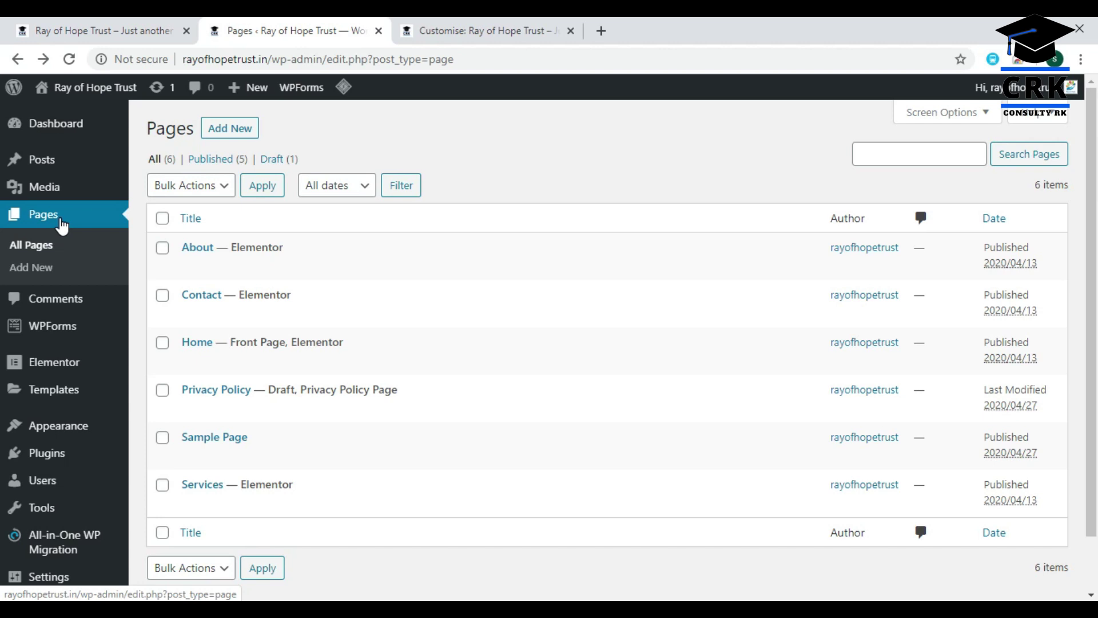
pyautogui.click(48, 166)
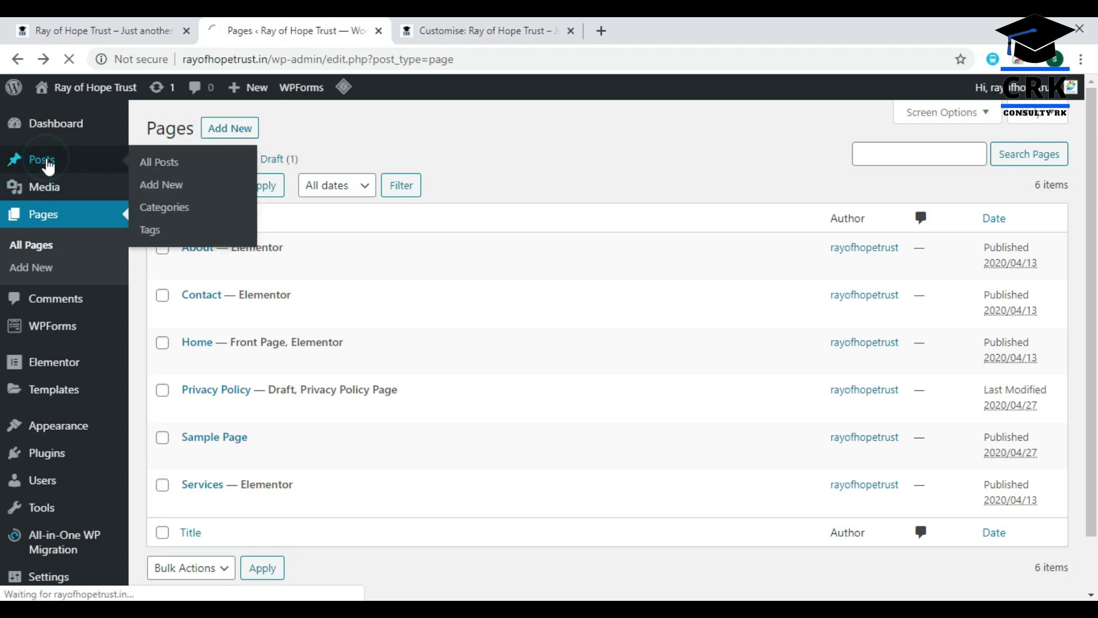